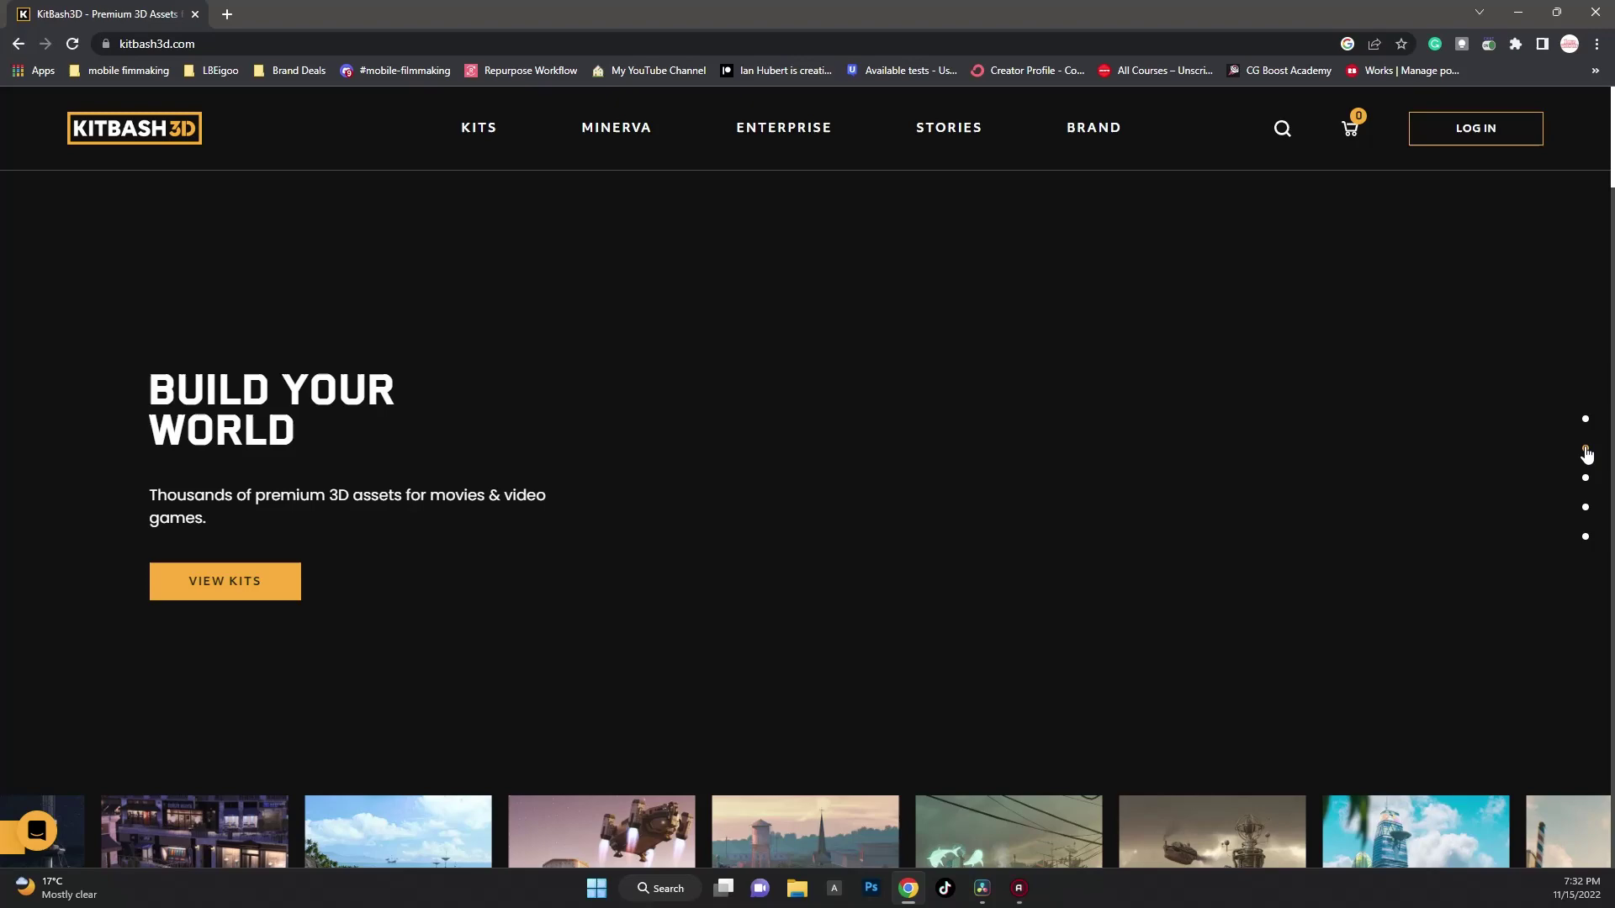
- Switch the kitbash3d.com homepage carousel to its second slide, Build Your World
{"action": "left_click", "coordinate": [1586, 448]}
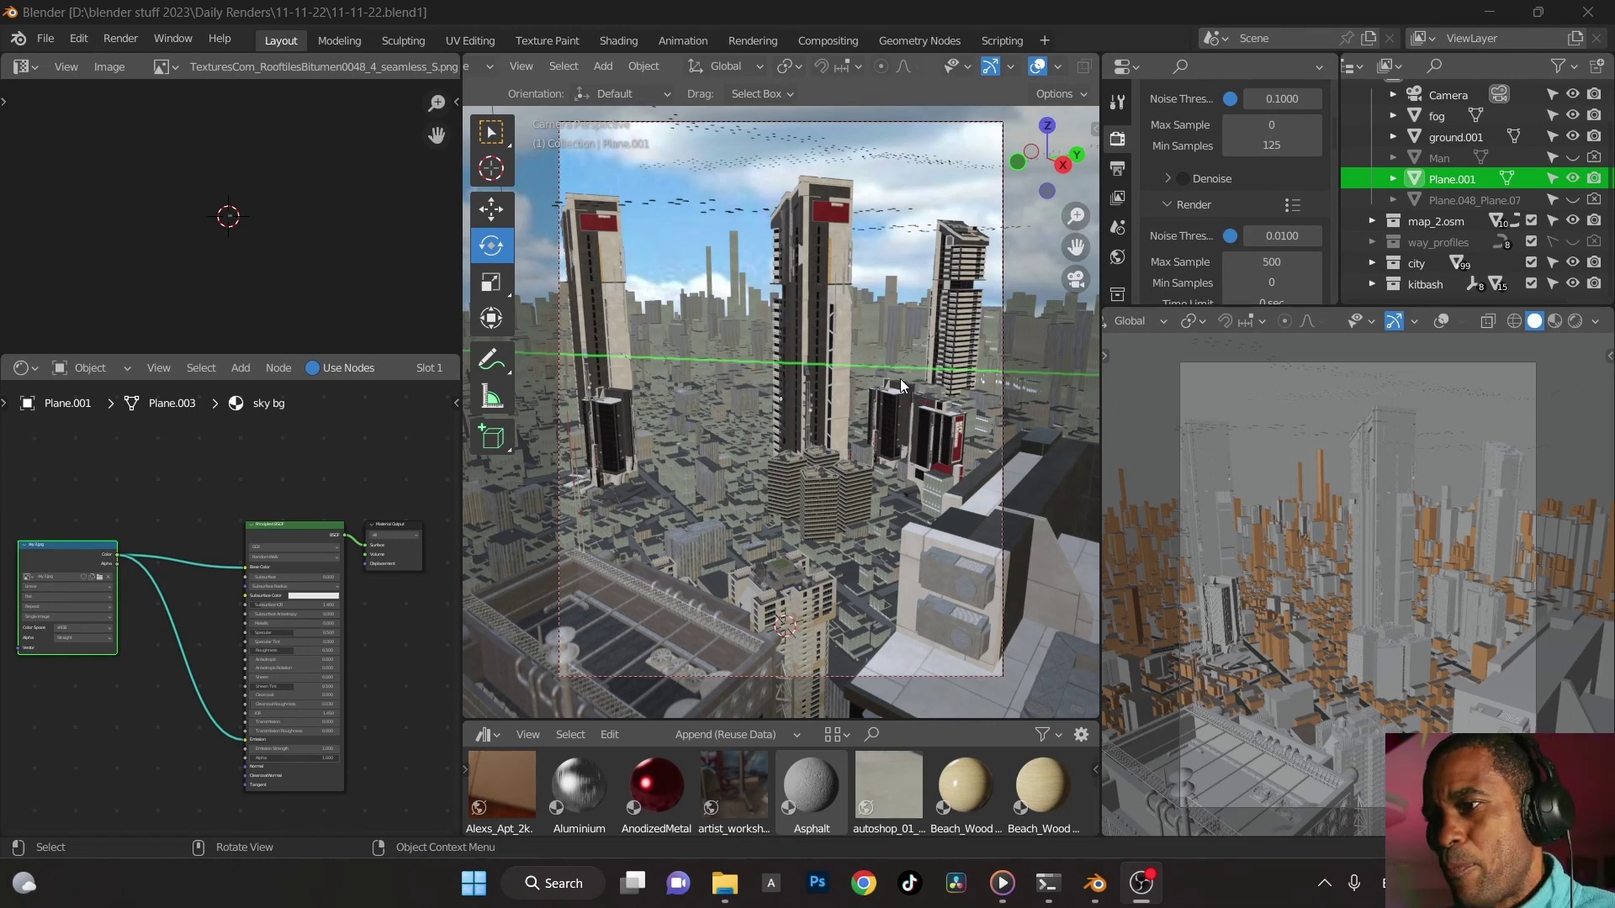
- Show the blender-osm import settings in the osm tab of Blender's 3D view sidebar
{"action": "left_click", "coordinate": [1136, 17]}
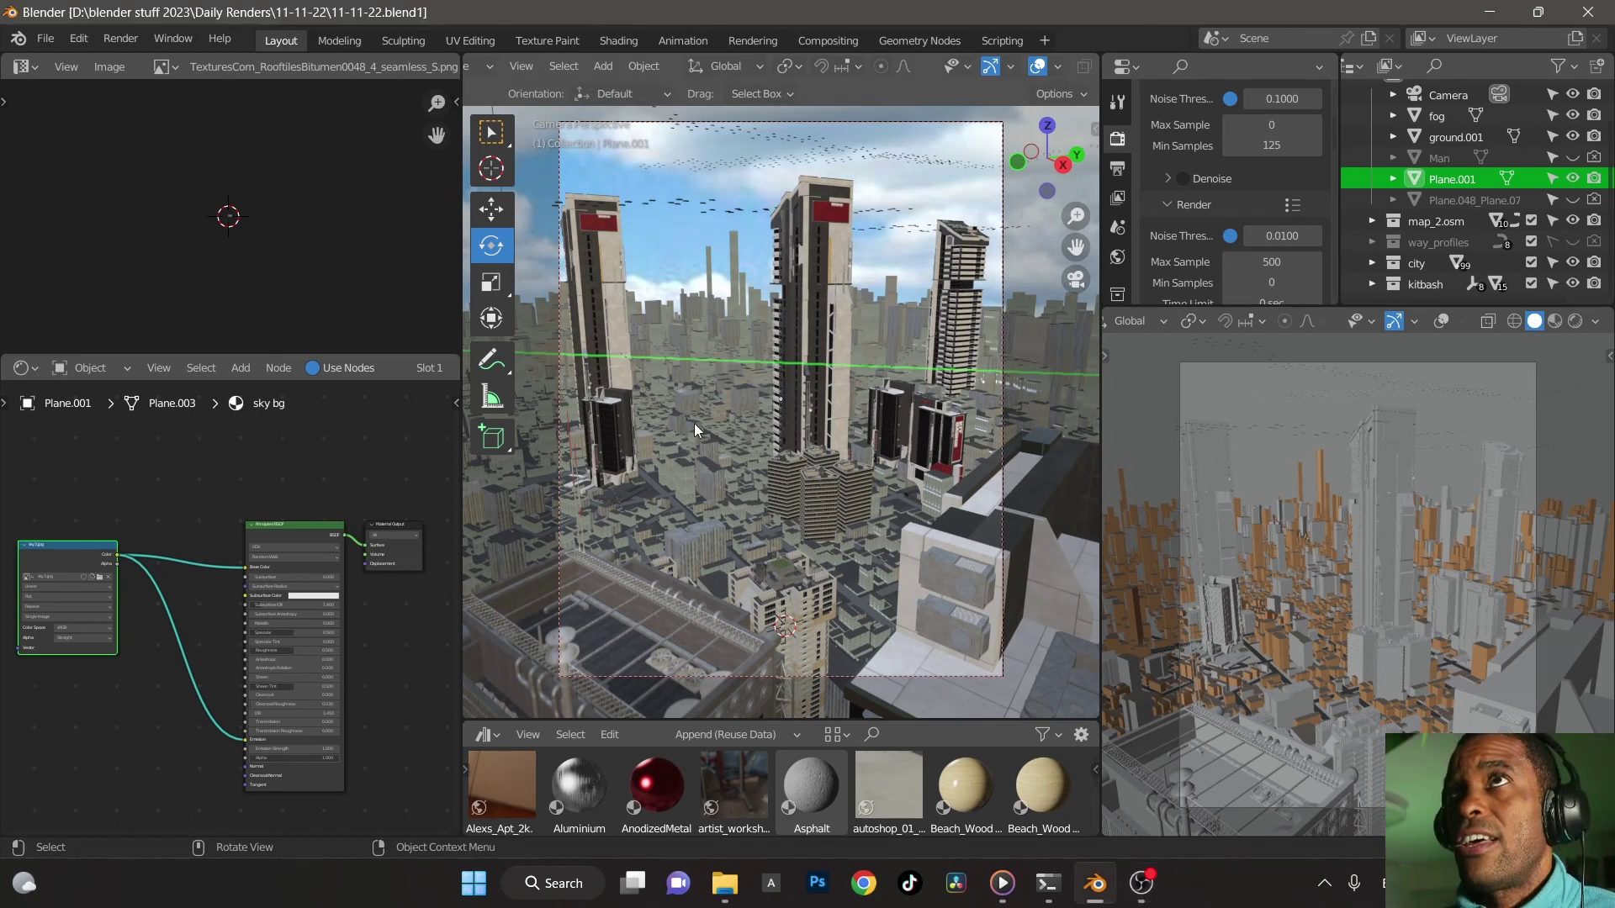
{"action": "key", "text": "n"}
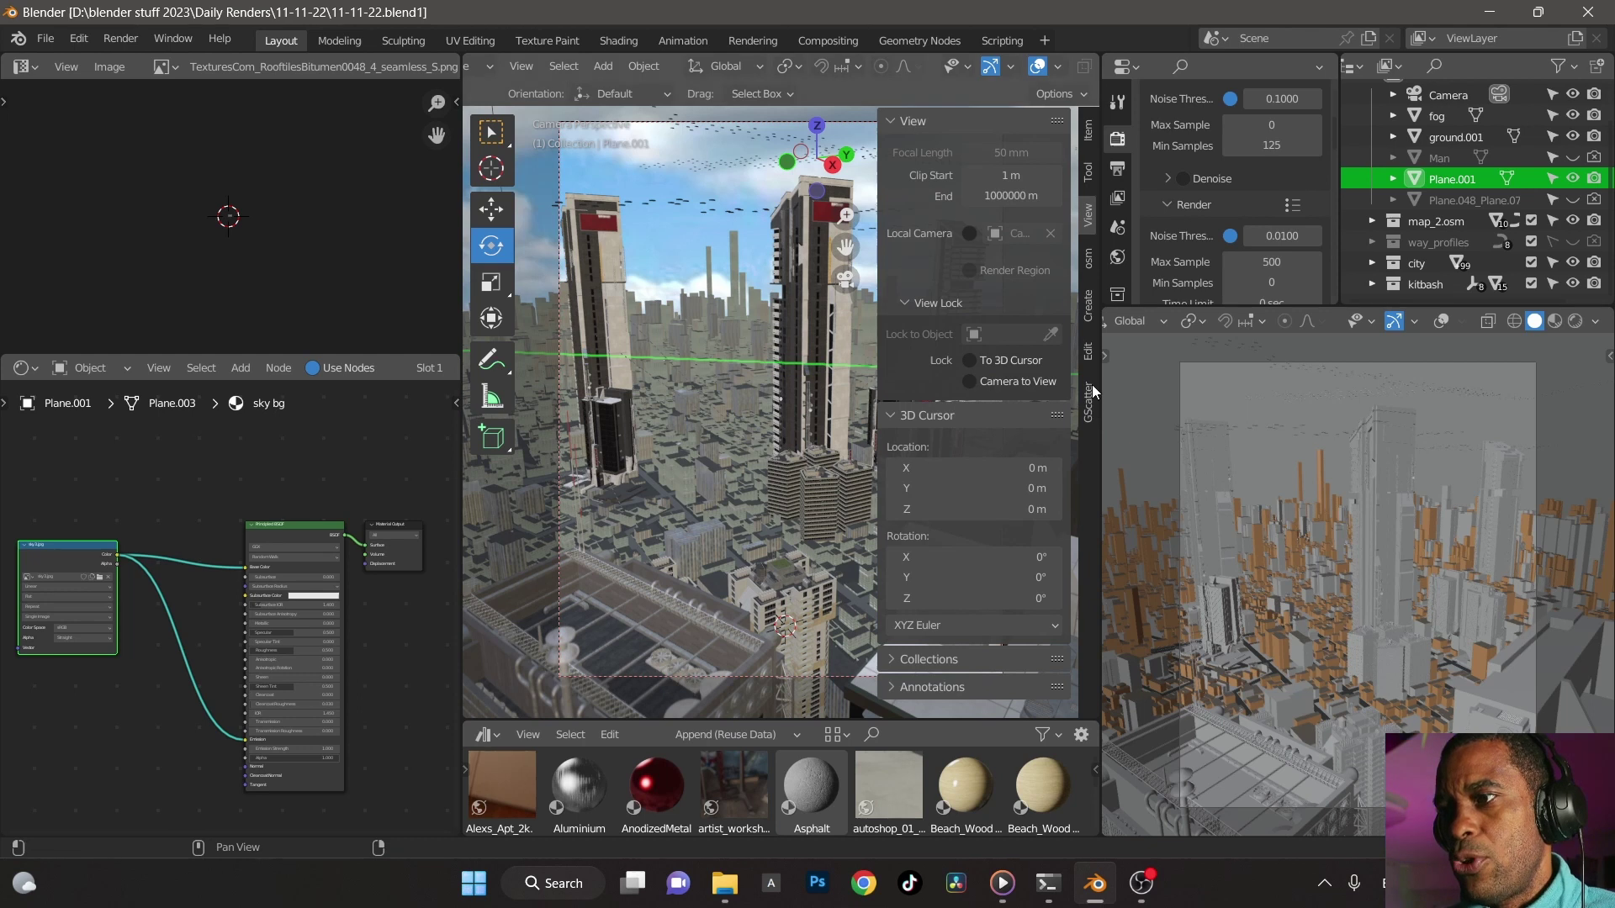
{"action": "left_click", "coordinate": [1089, 268]}
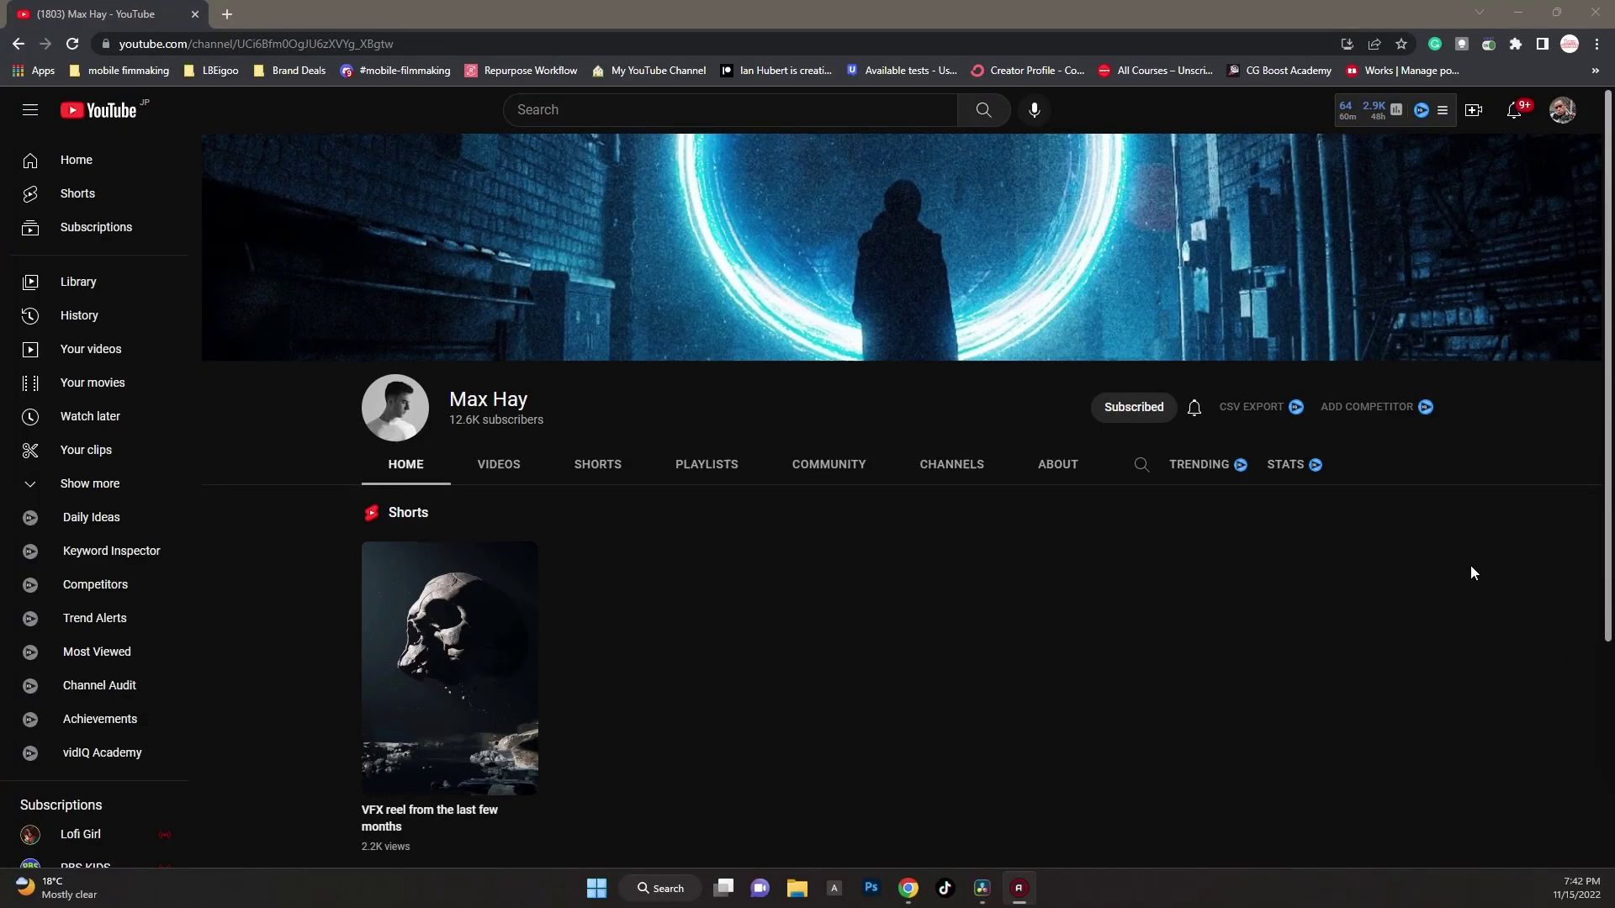
{"action": "scroll", "coordinate": [1471, 573], "scroll_direction": "down", "scroll_amount": 1}
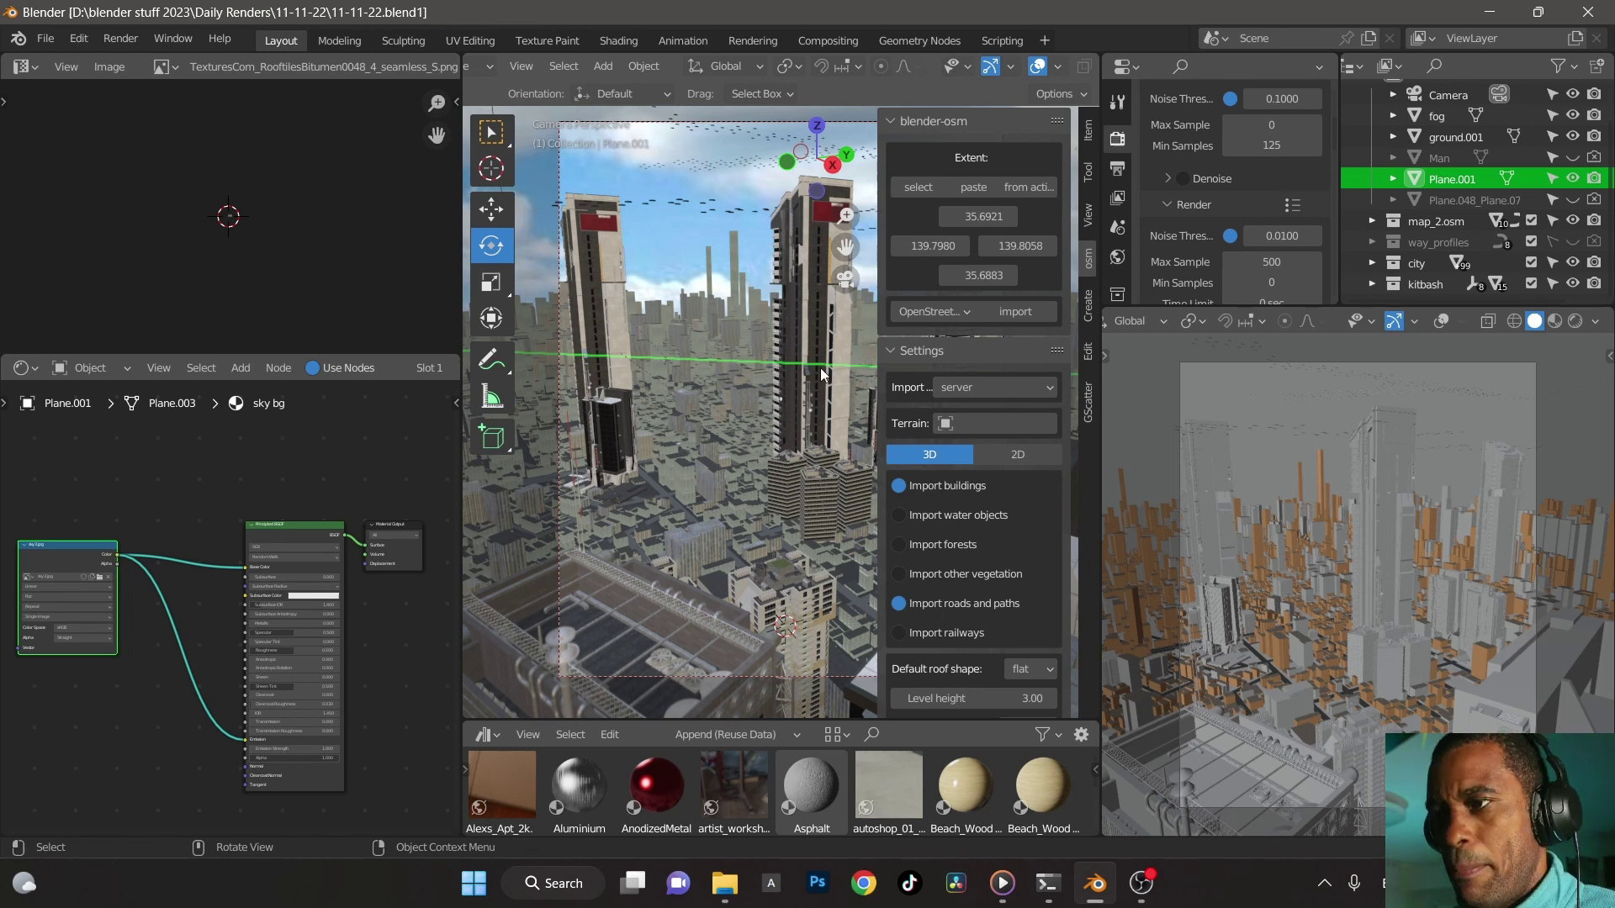
- Close the sidebar, exit camera view, widen the 3D view, and orbit above the city
{"action": "key", "text": "n"}
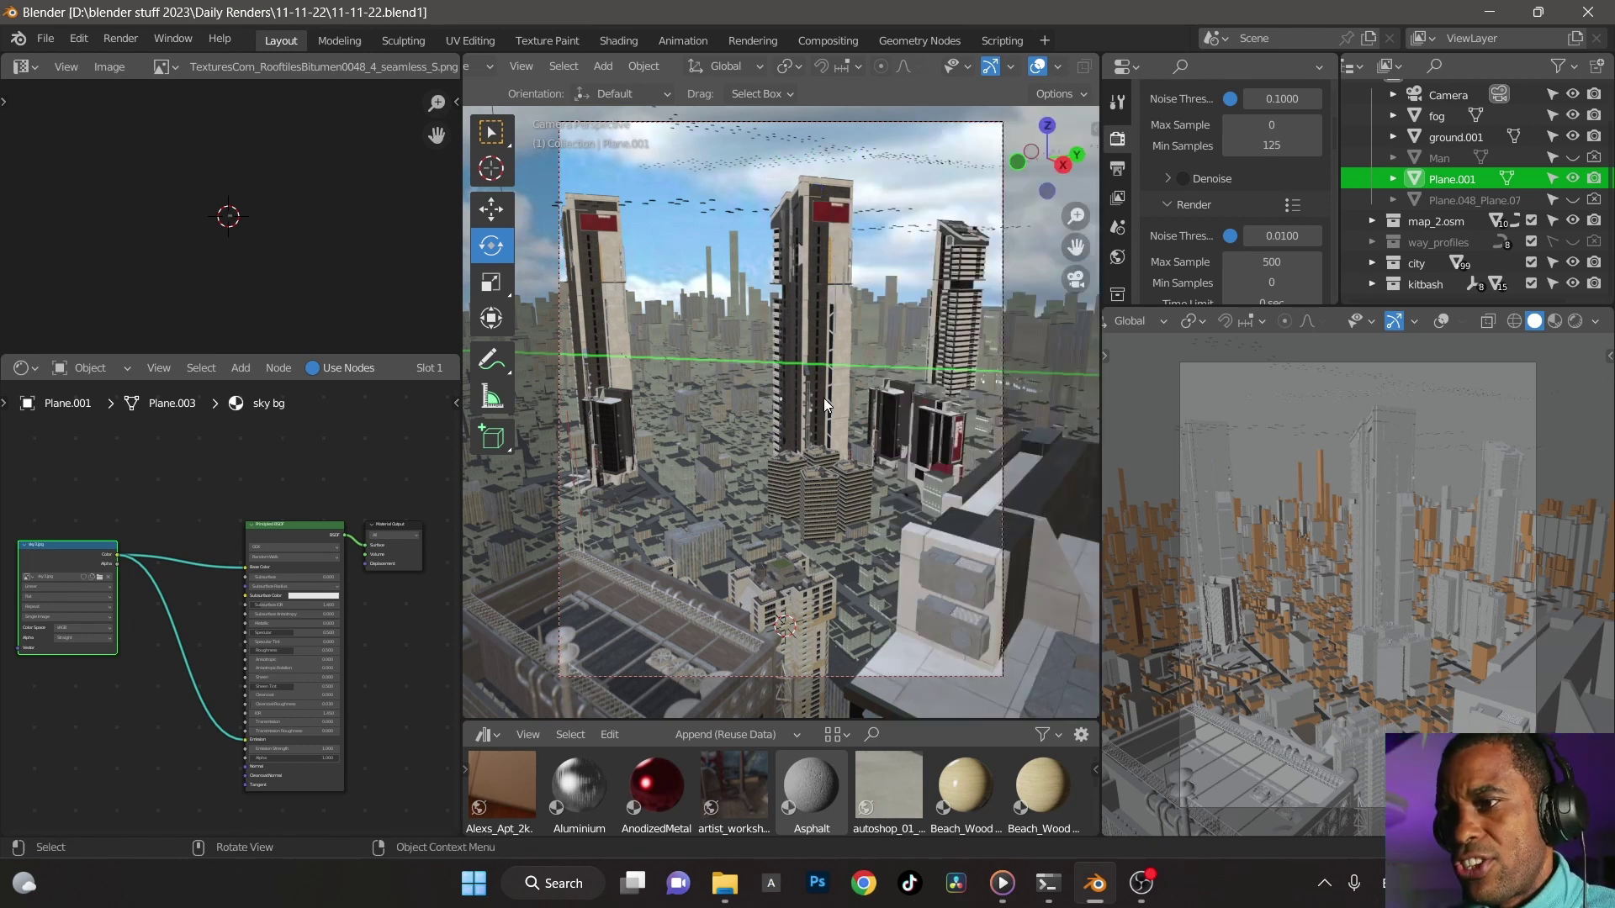
{"action": "key", "text": "KP_0"}
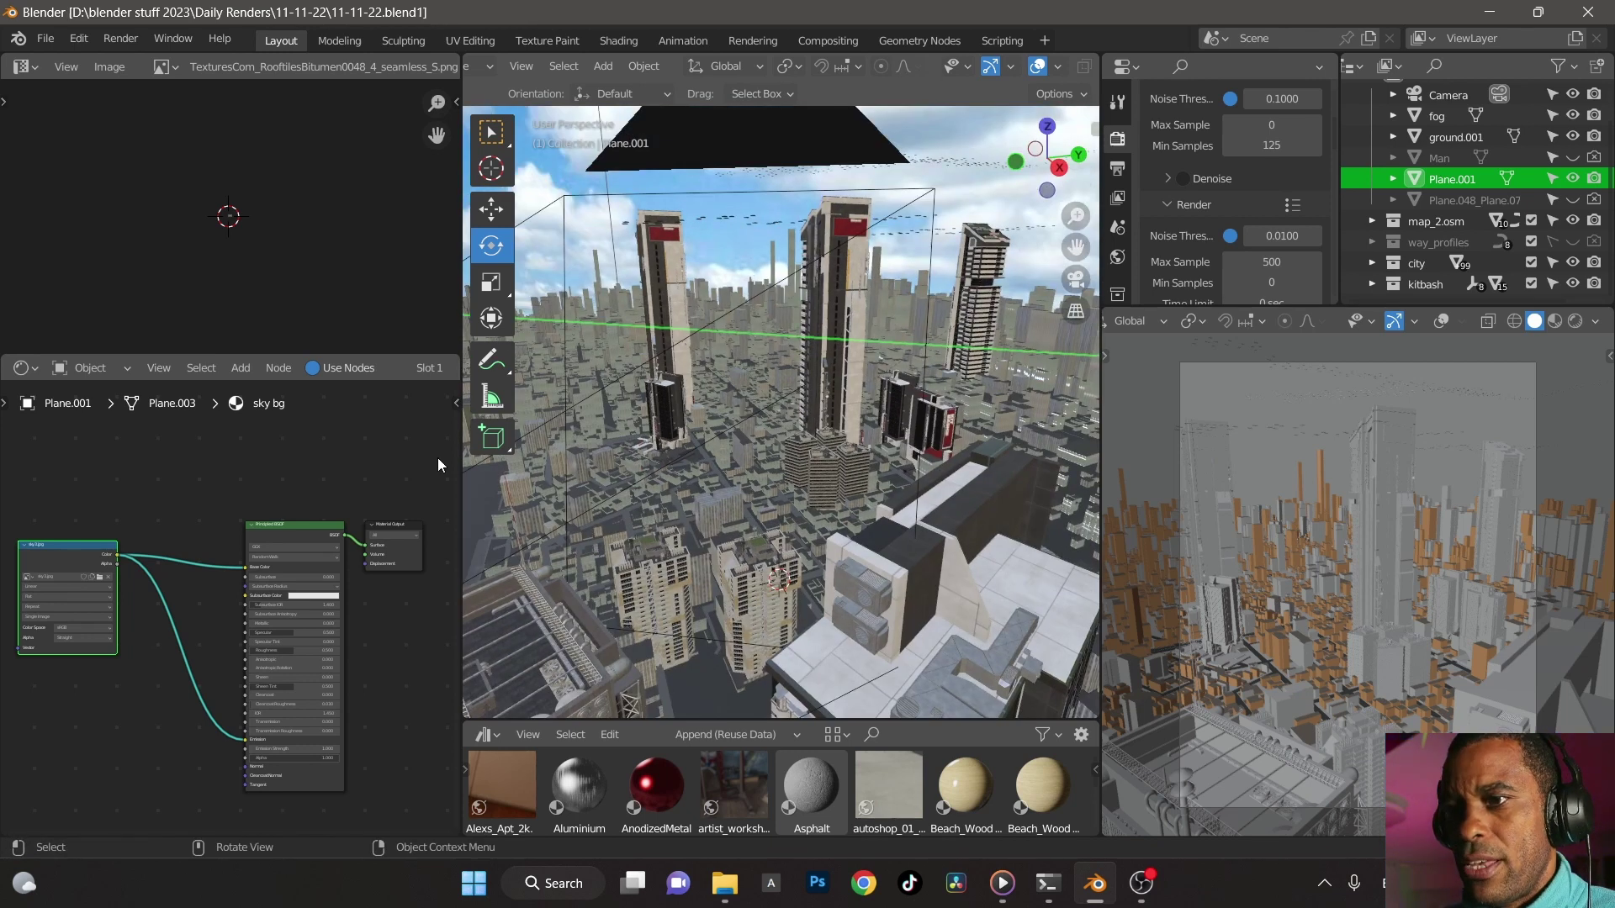
{"action": "left_click_drag", "start_coordinate": [461, 463], "coordinate": [675, 454]}
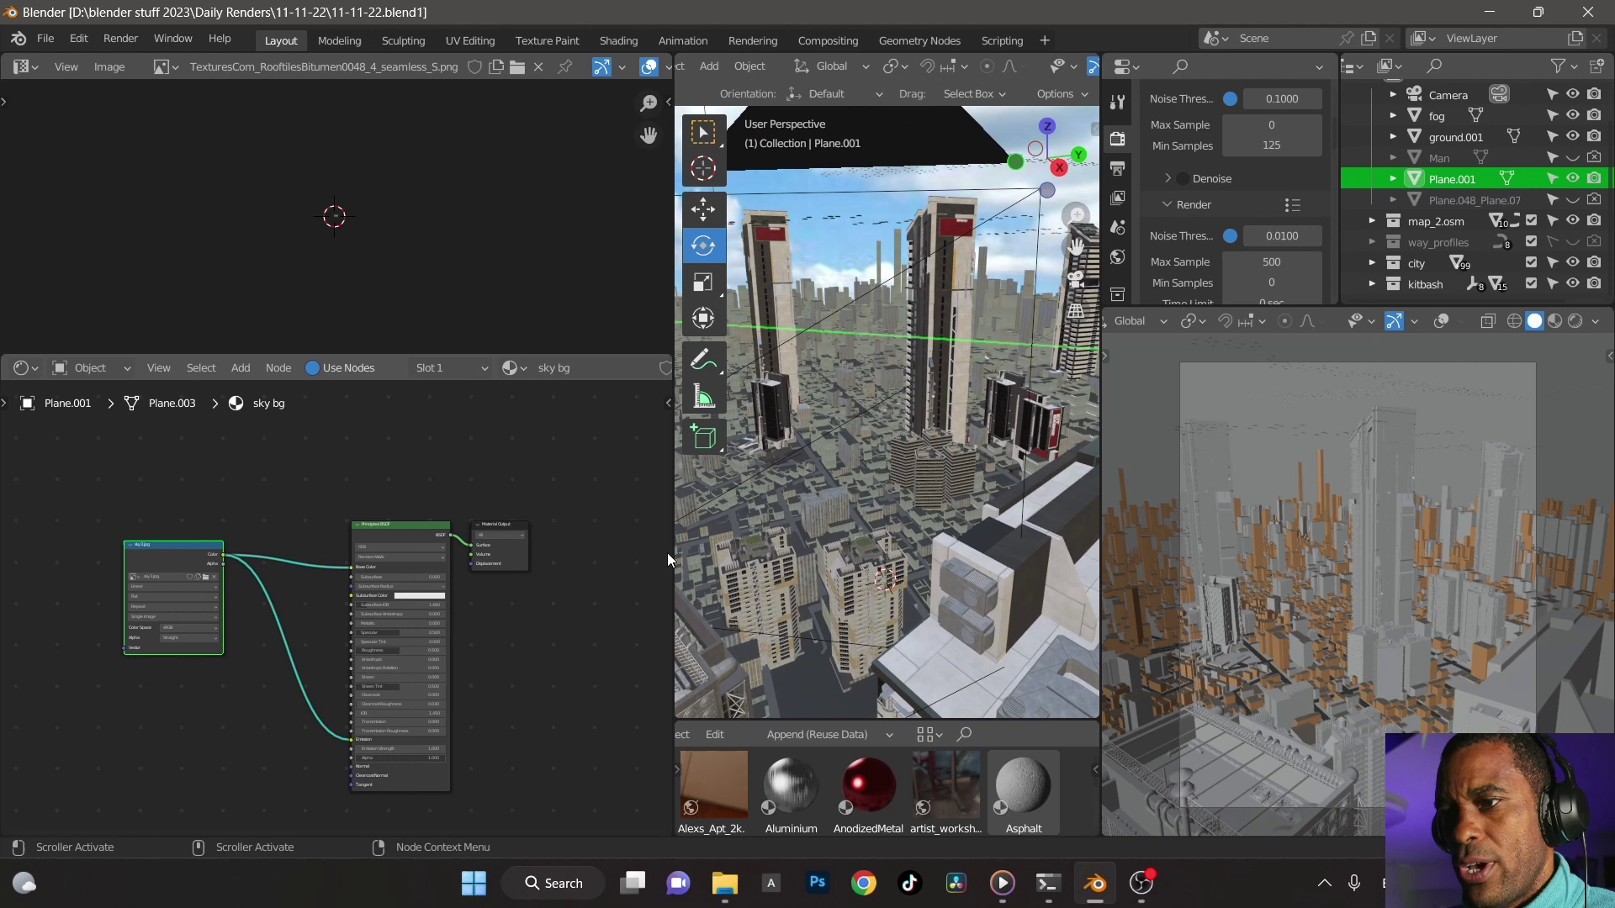
{"action": "left_click_drag", "start_coordinate": [674, 555], "coordinate": [433, 555]}
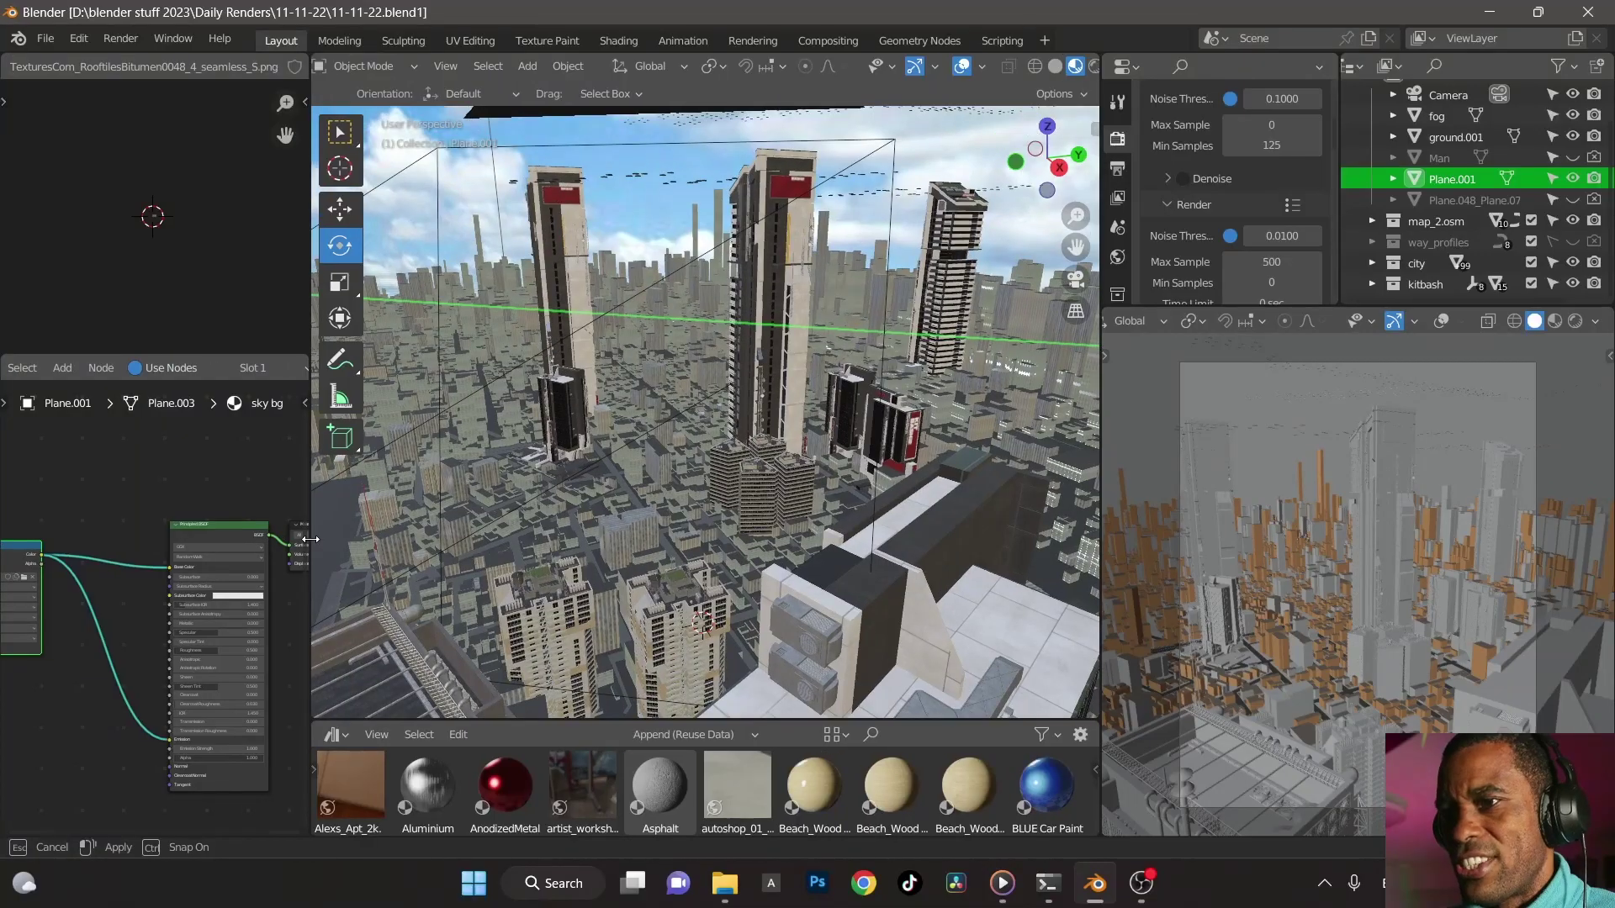
{"action": "middle_click_drag", "start_coordinate": [640, 471], "coordinate": [797, 433]}
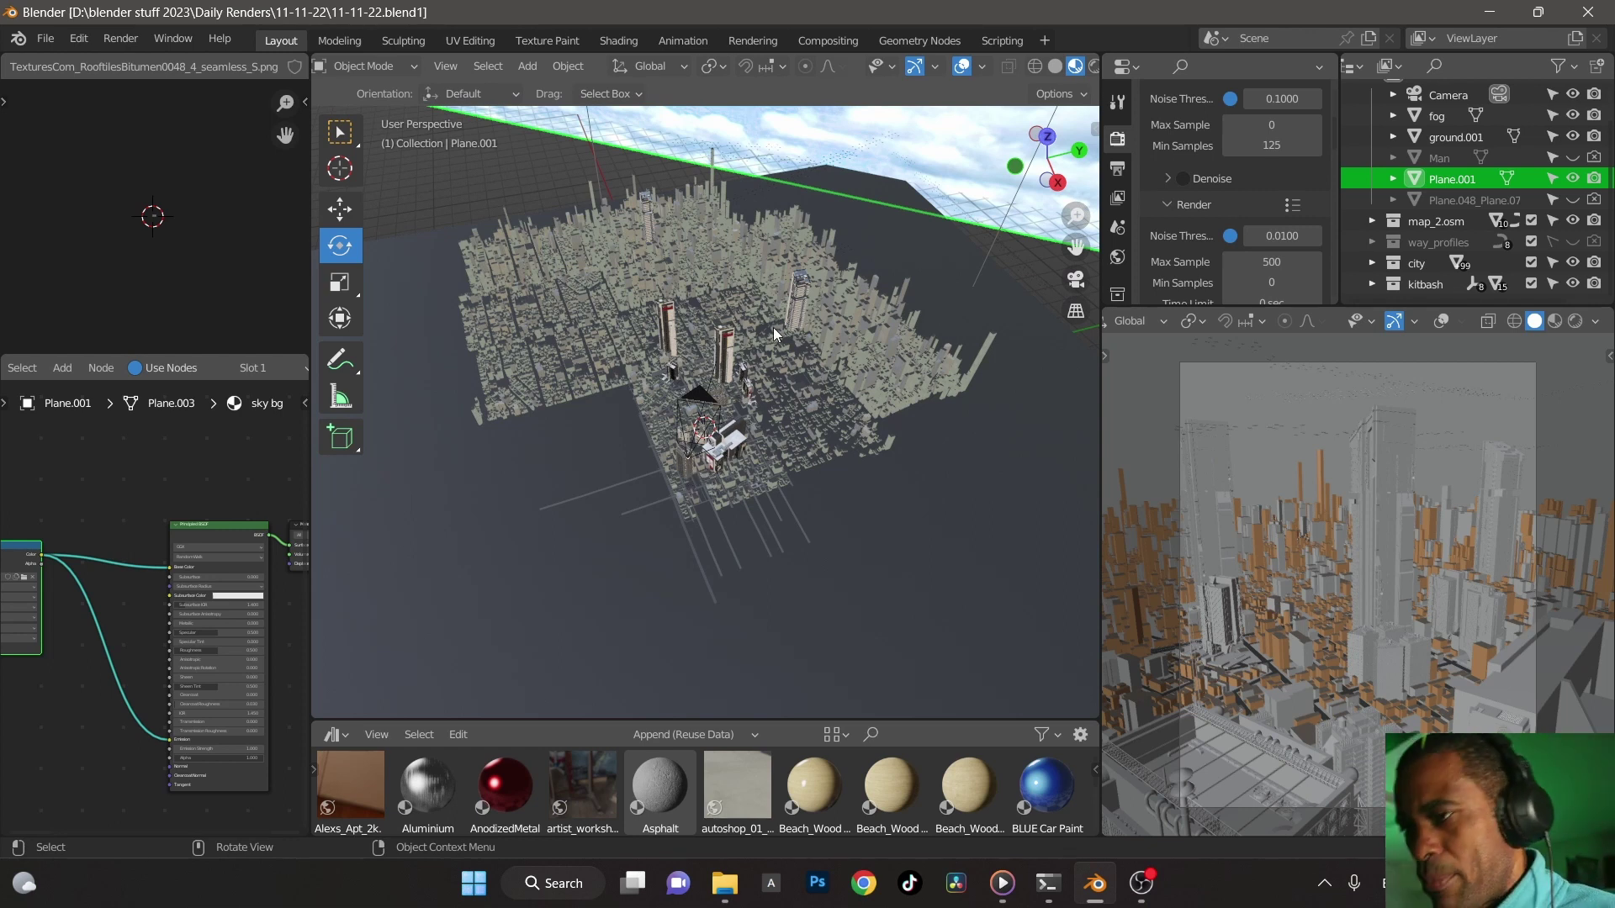
- Reopen the sidebar to show blender-osm settings: buildings and roads, flat roofs, 3.00 level height
{"action": "key", "text": "n"}
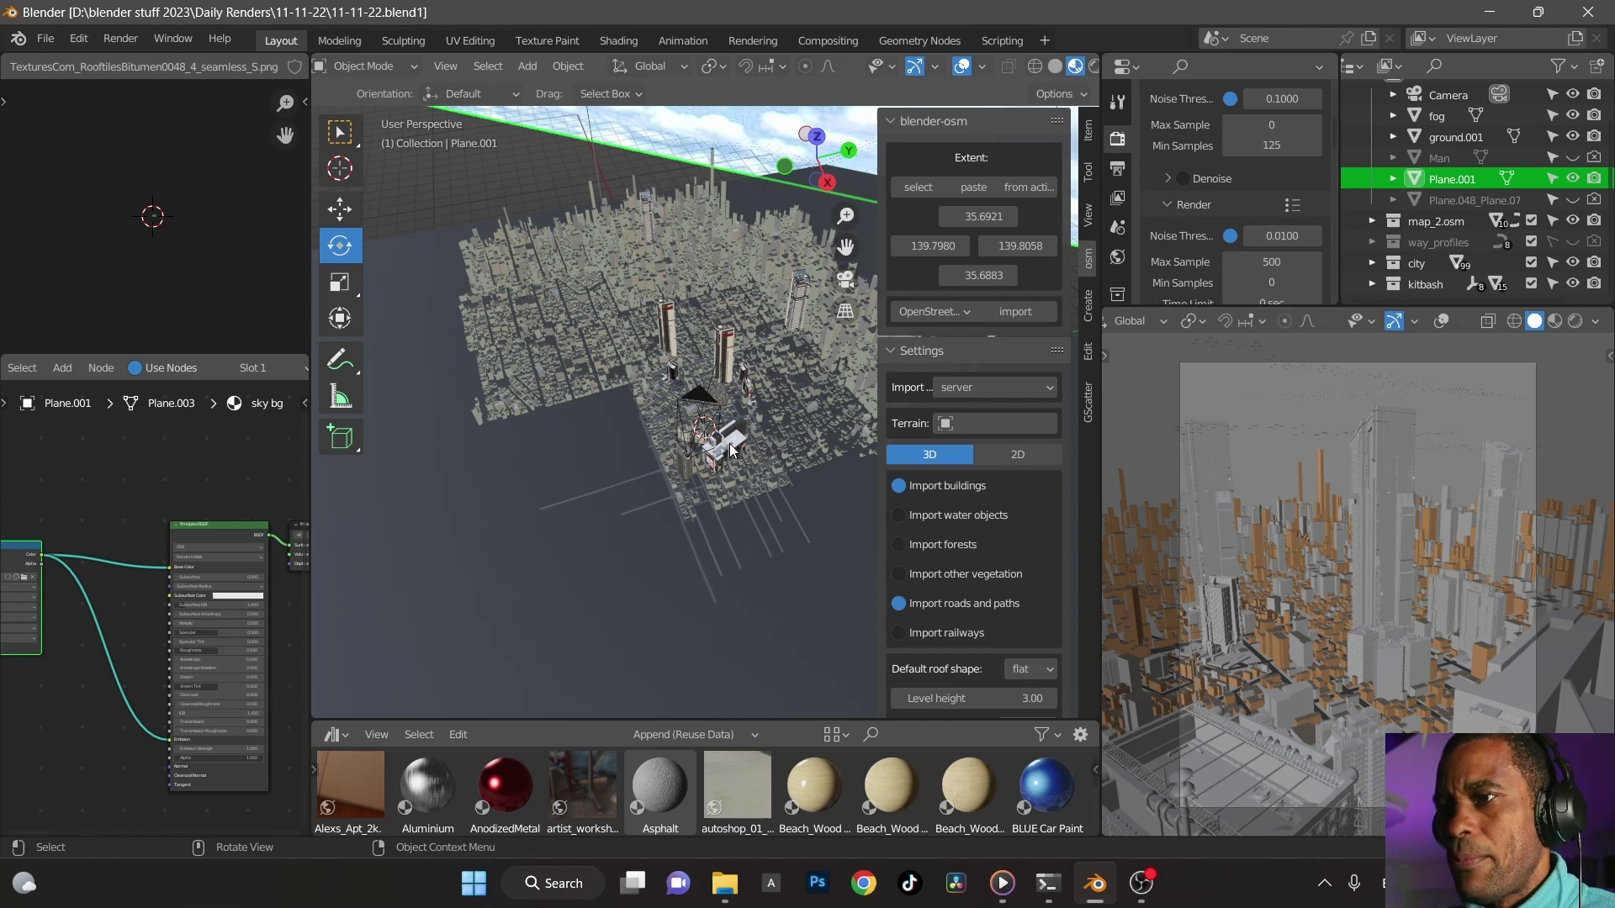
- Orbit and zoom to a top-down view of the OSM blocks around the skyscrapers
{"action": "middle_click_drag", "start_coordinate": [751, 317], "coordinate": [616, 336]}
{"action": "scroll", "coordinate": [715, 373], "scroll_direction": "down", "scroll_amount": 5}
{"action": "scroll", "coordinate": [624, 461], "scroll_direction": "down", "scroll_amount": 3}
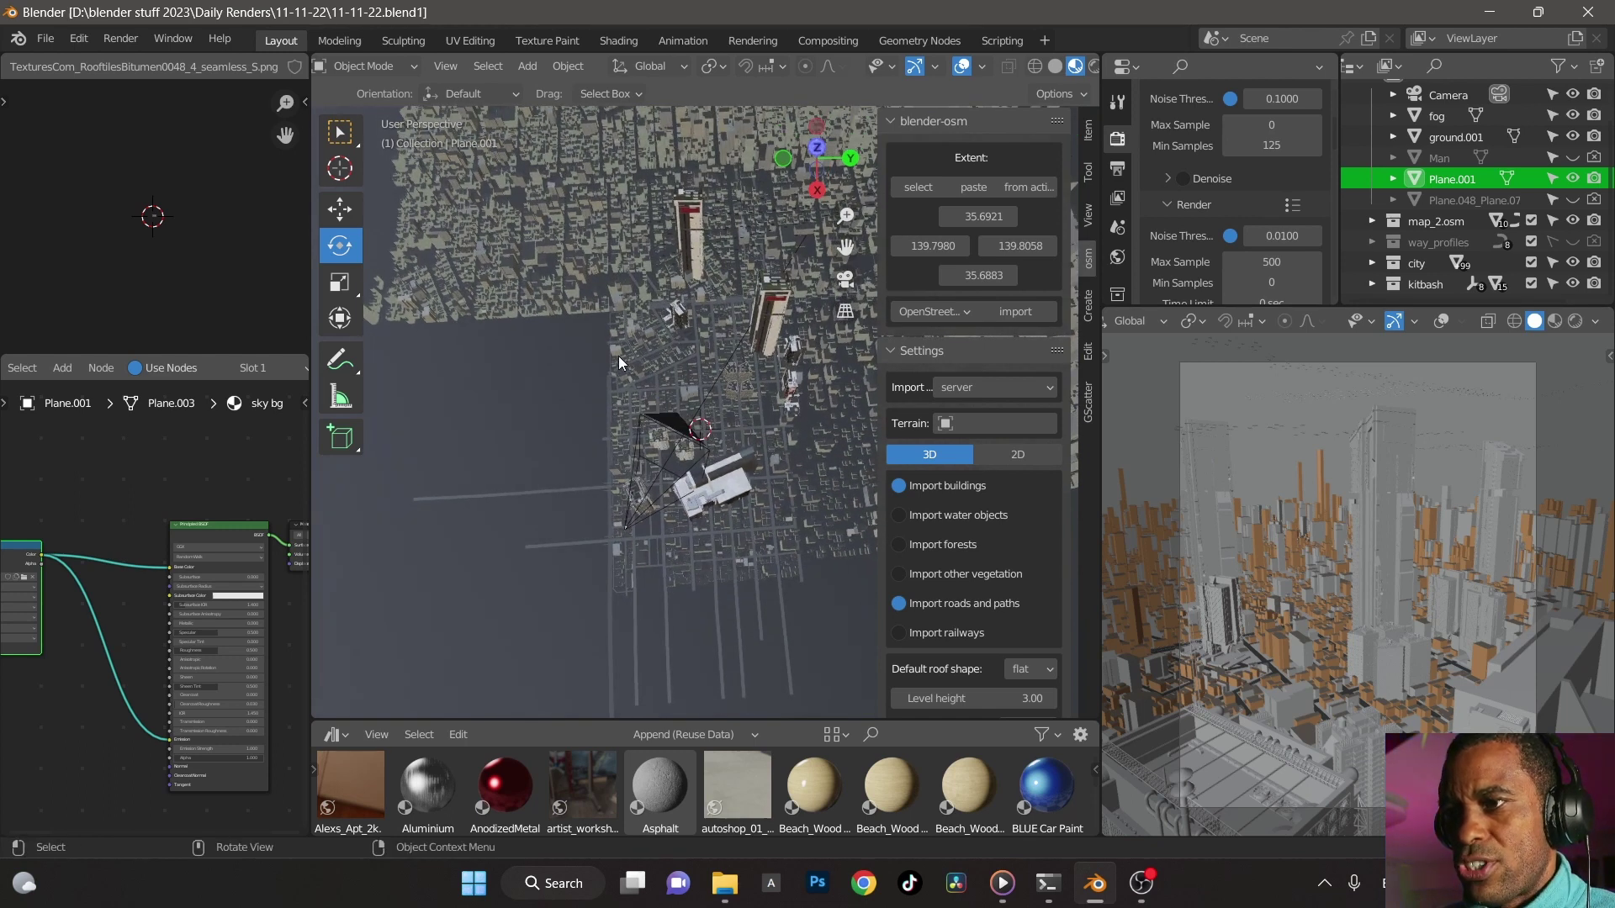
- Hide the blender-osm sidebar and orbit to a tilted city view showing sky and horizon
{"action": "key", "text": "n"}
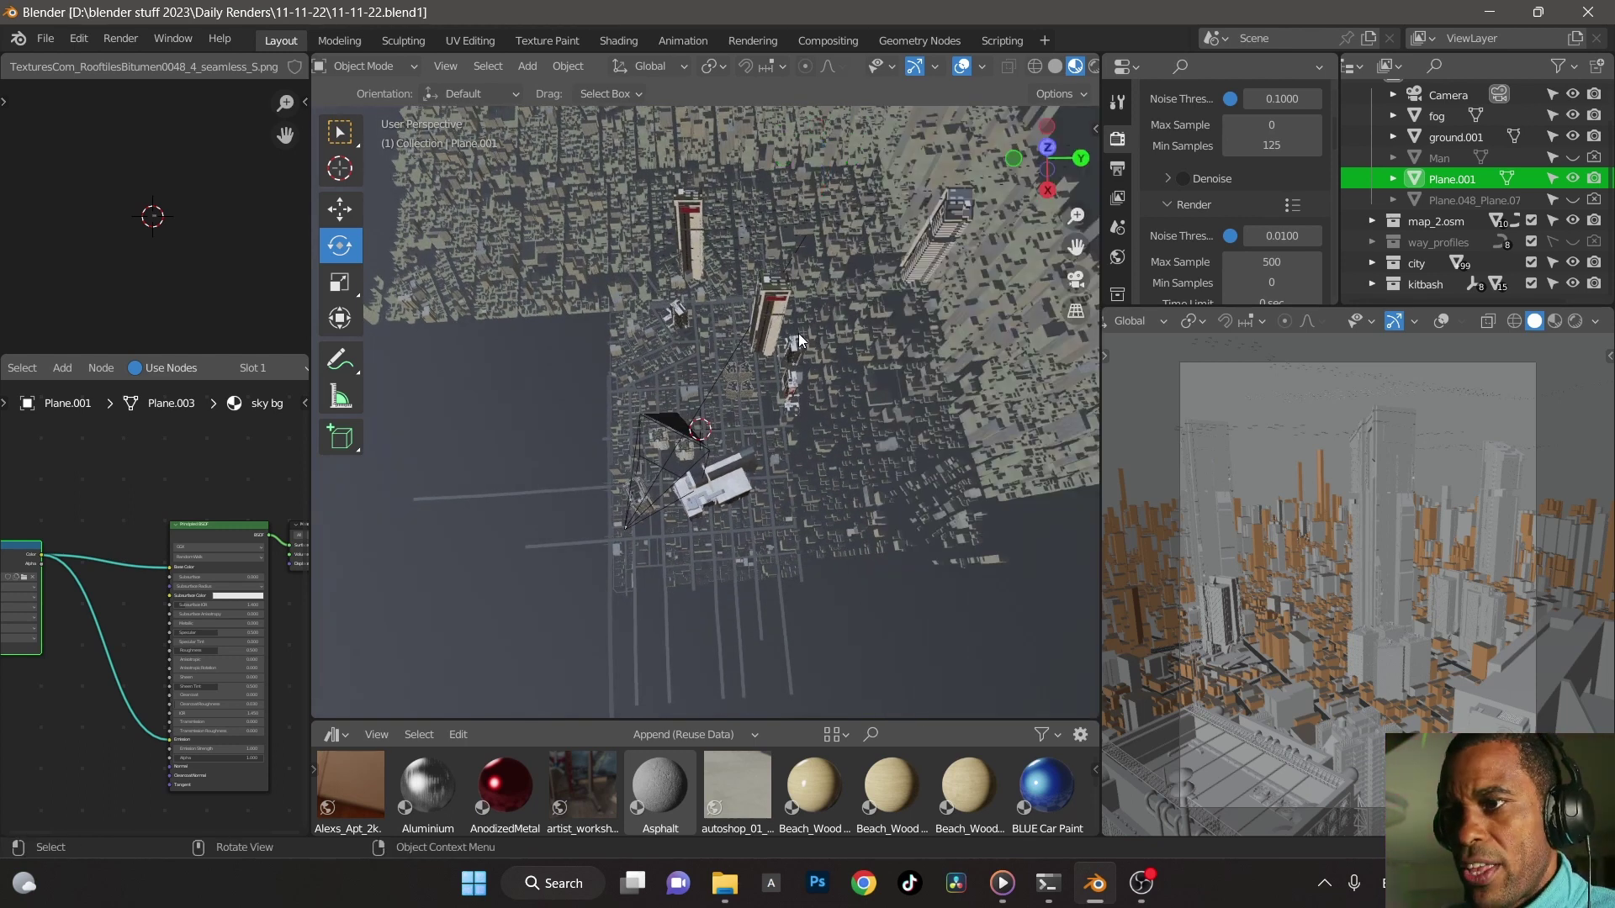
{"action": "scroll", "coordinate": [799, 334], "scroll_direction": "up", "scroll_amount": 4}
{"action": "scroll", "coordinate": [723, 477], "scroll_direction": "down", "scroll_amount": 6}
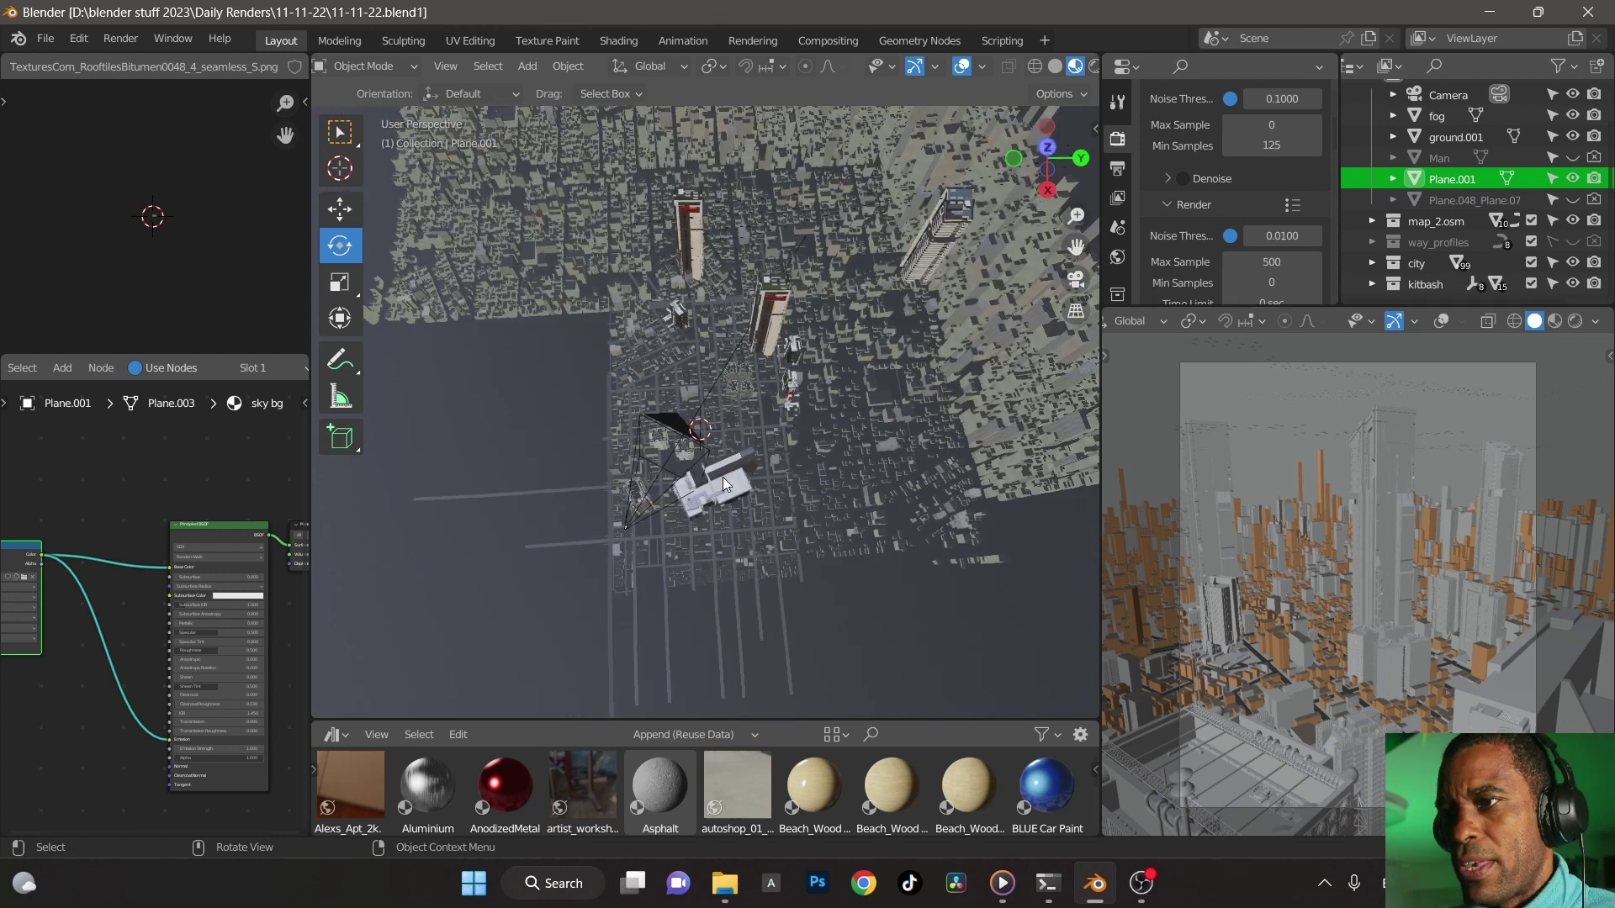
{"action": "middle_click_drag", "start_coordinate": [723, 477], "coordinate": [749, 429]}
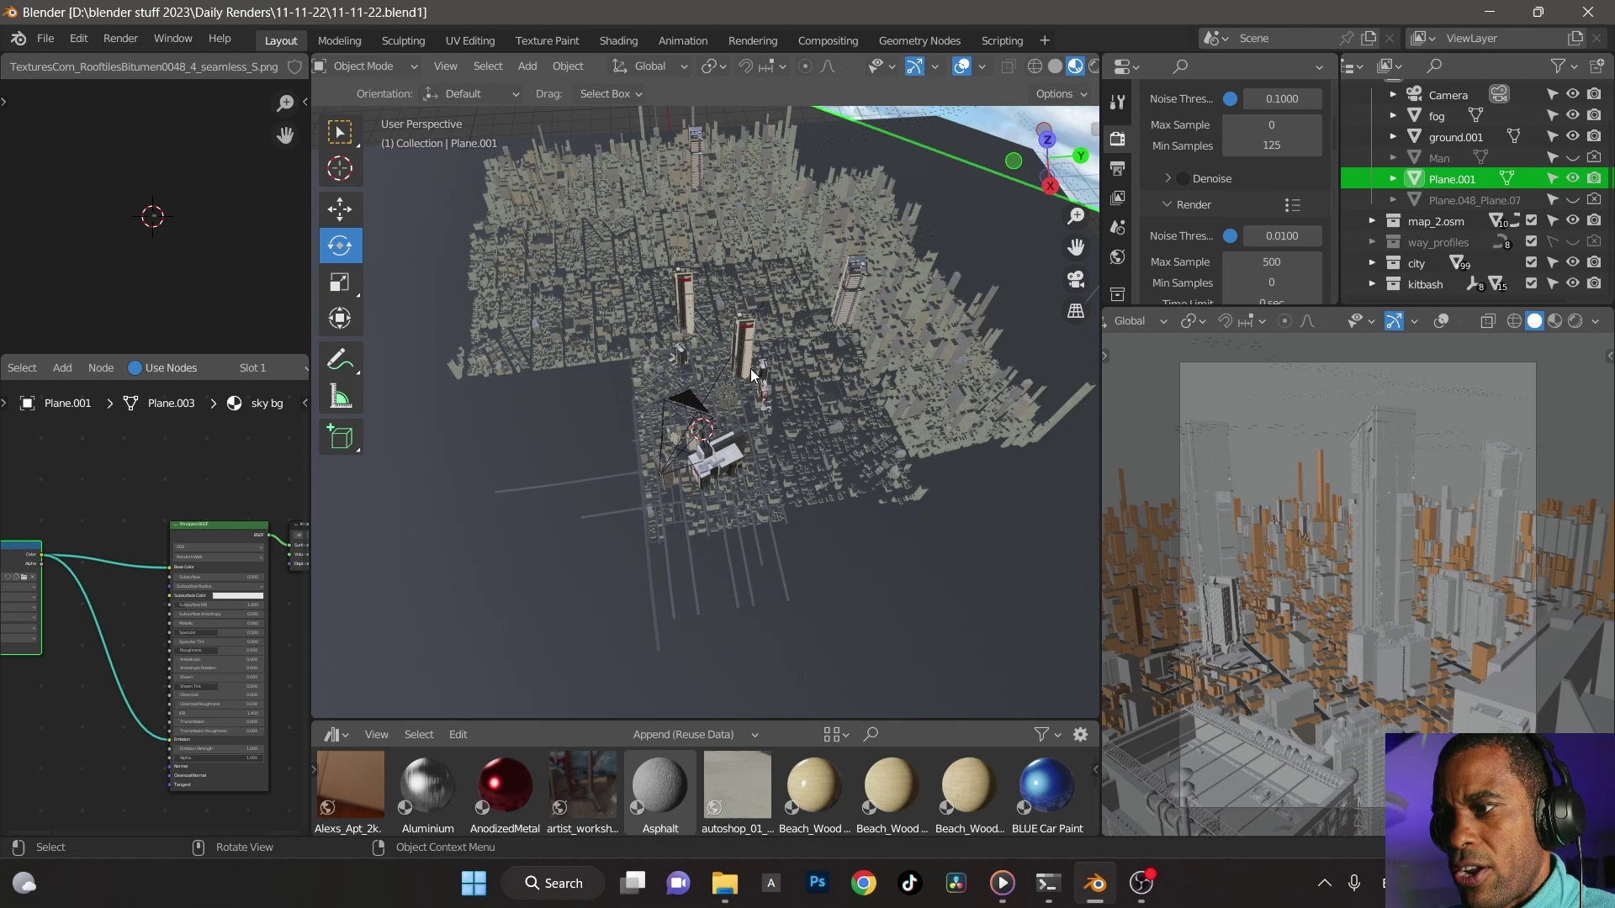
{"action": "middle_click_drag", "start_coordinate": [753, 376], "coordinate": [718, 335]}
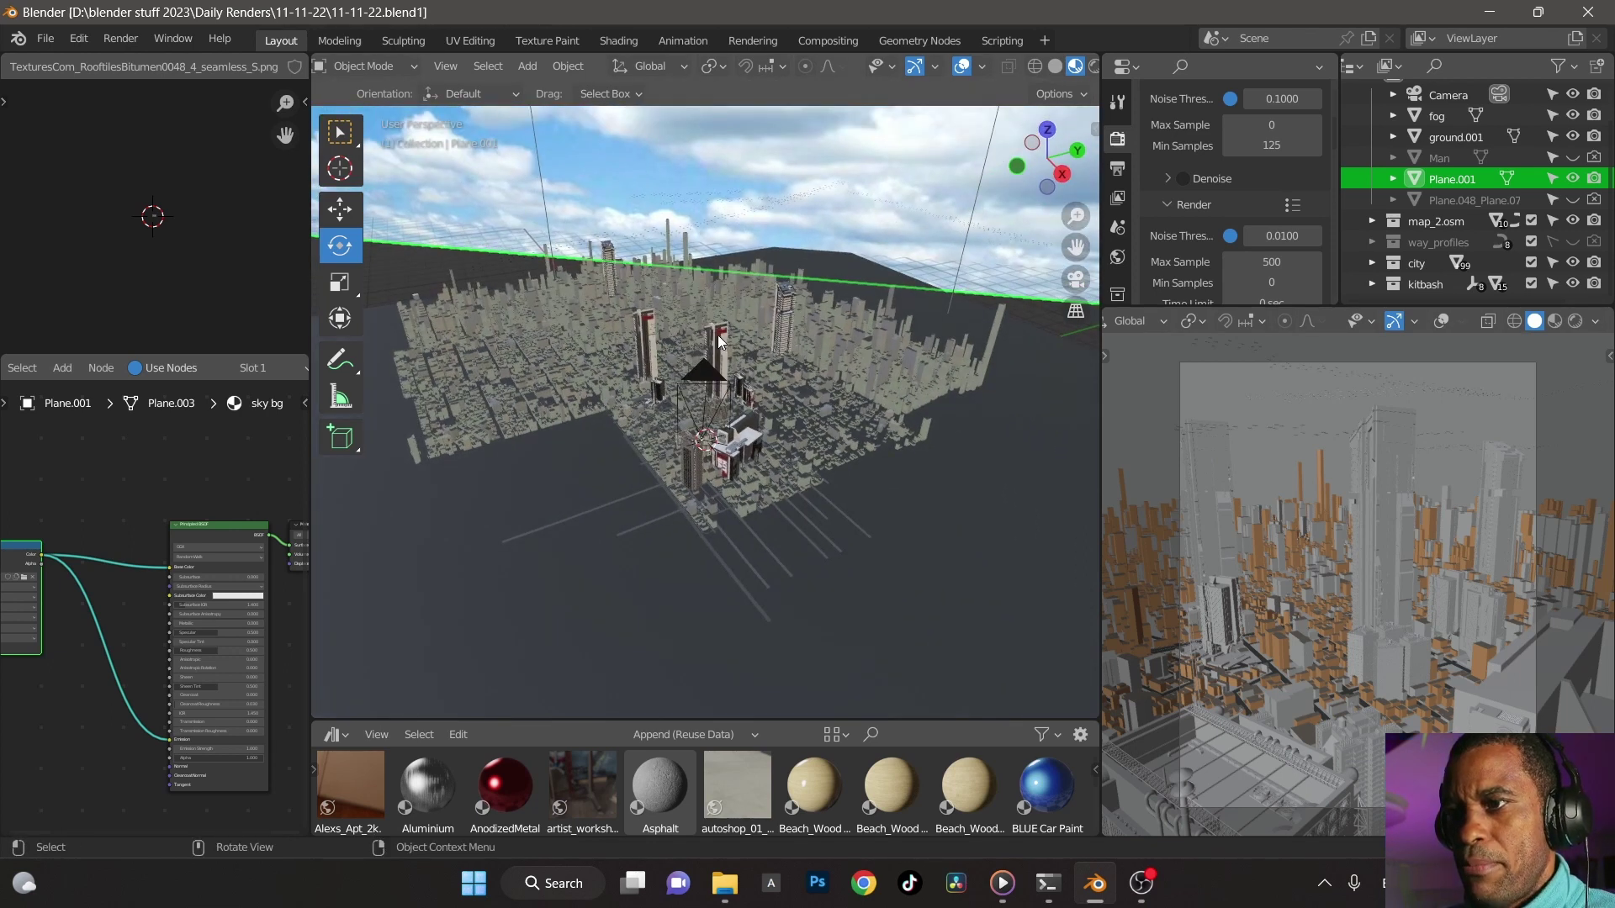
- Select and frame the tall central KitBash3D tower, then orbit around it
{"action": "left_click", "coordinate": [717, 336]}
{"action": "key", "text": "KP_Decimal"}
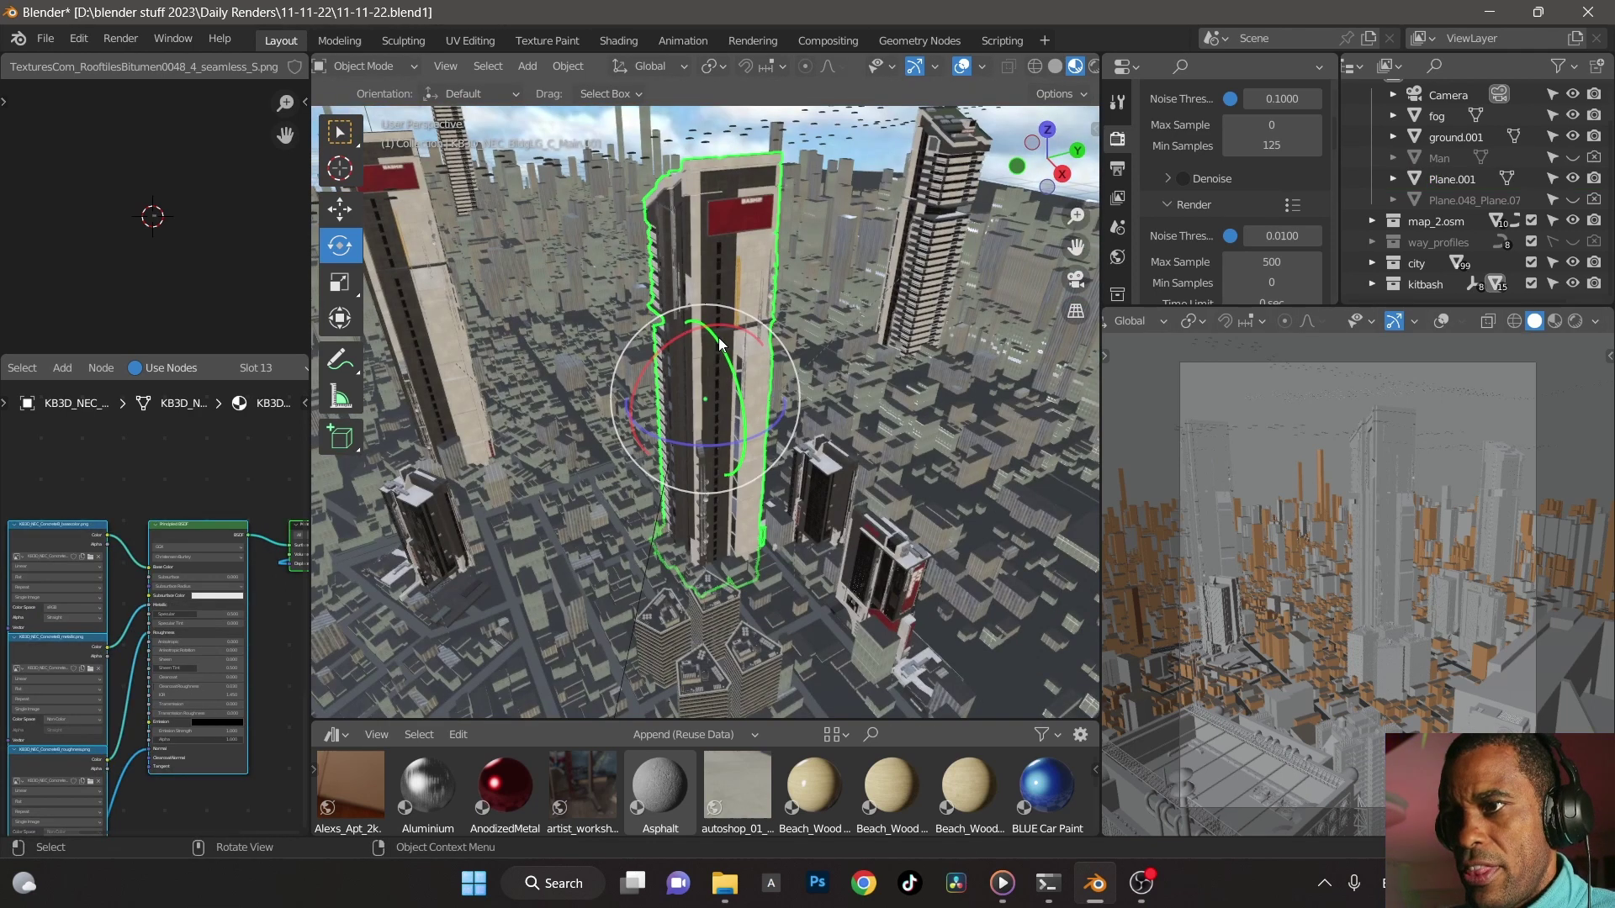
{"action": "middle_click_drag", "start_coordinate": [688, 421], "coordinate": [691, 372]}
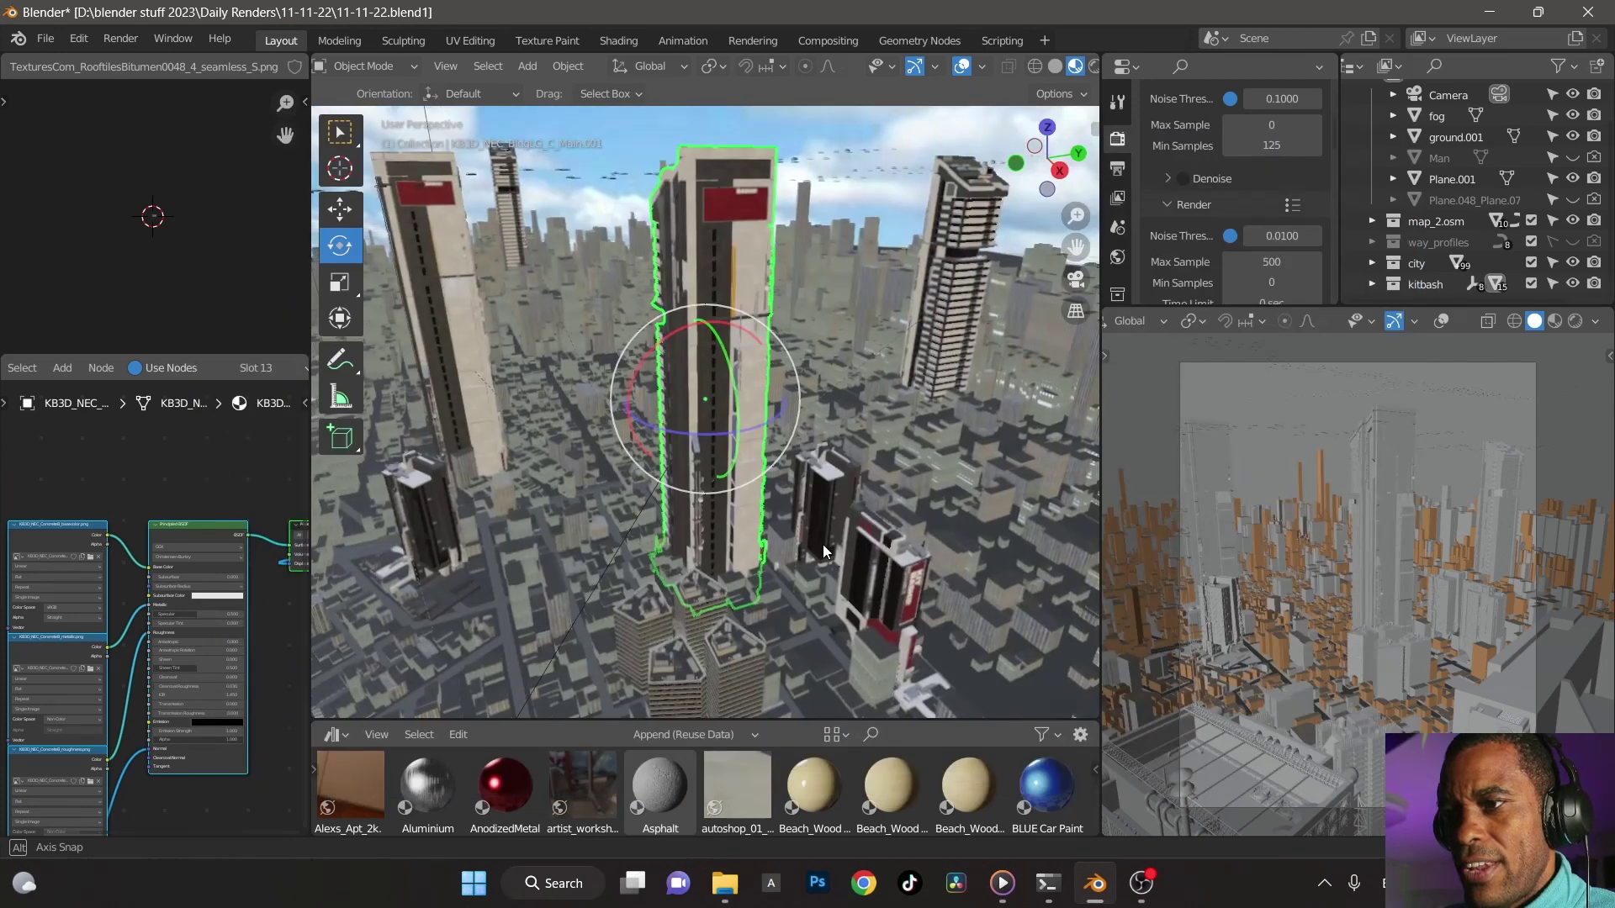
{"action": "mouse_move", "coordinate": [817, 544]}
{"action": "middle_mouse_down"}
{"action": "mouse_move", "coordinate": [786, 515]}
{"action": "mouse_move", "coordinate": [819, 524]}
{"action": "middle_mouse_up"}
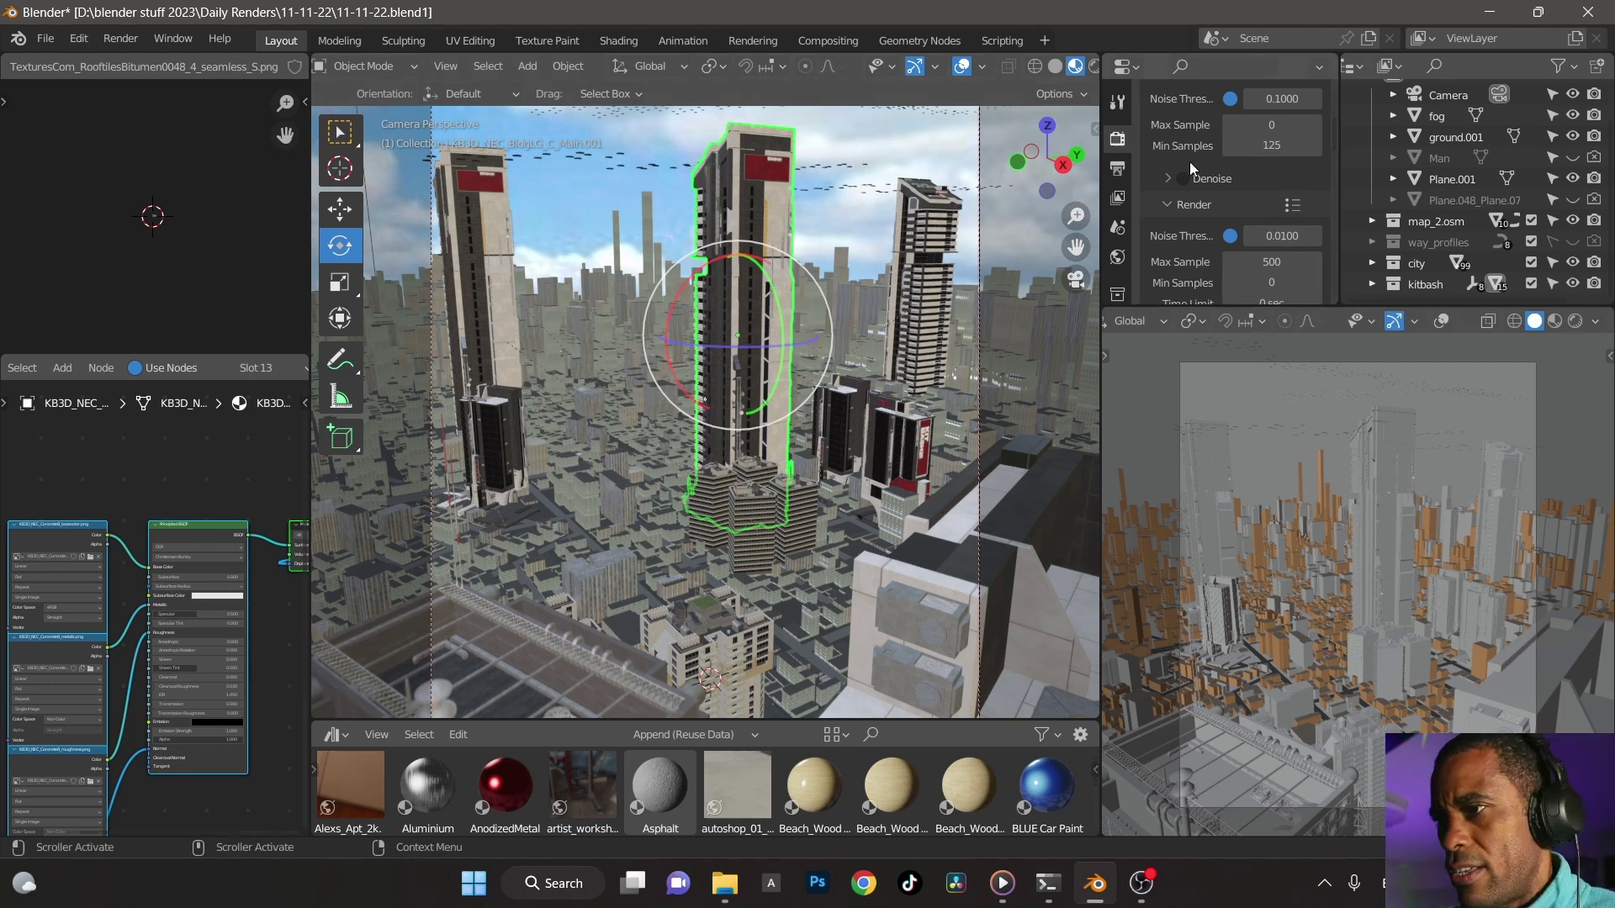
- Scroll Render Properties down to the noise threshold, time limit, denoise and Light Paths settings
{"action": "scroll", "coordinate": [1208, 164], "scroll_direction": "down", "scroll_amount": 3}
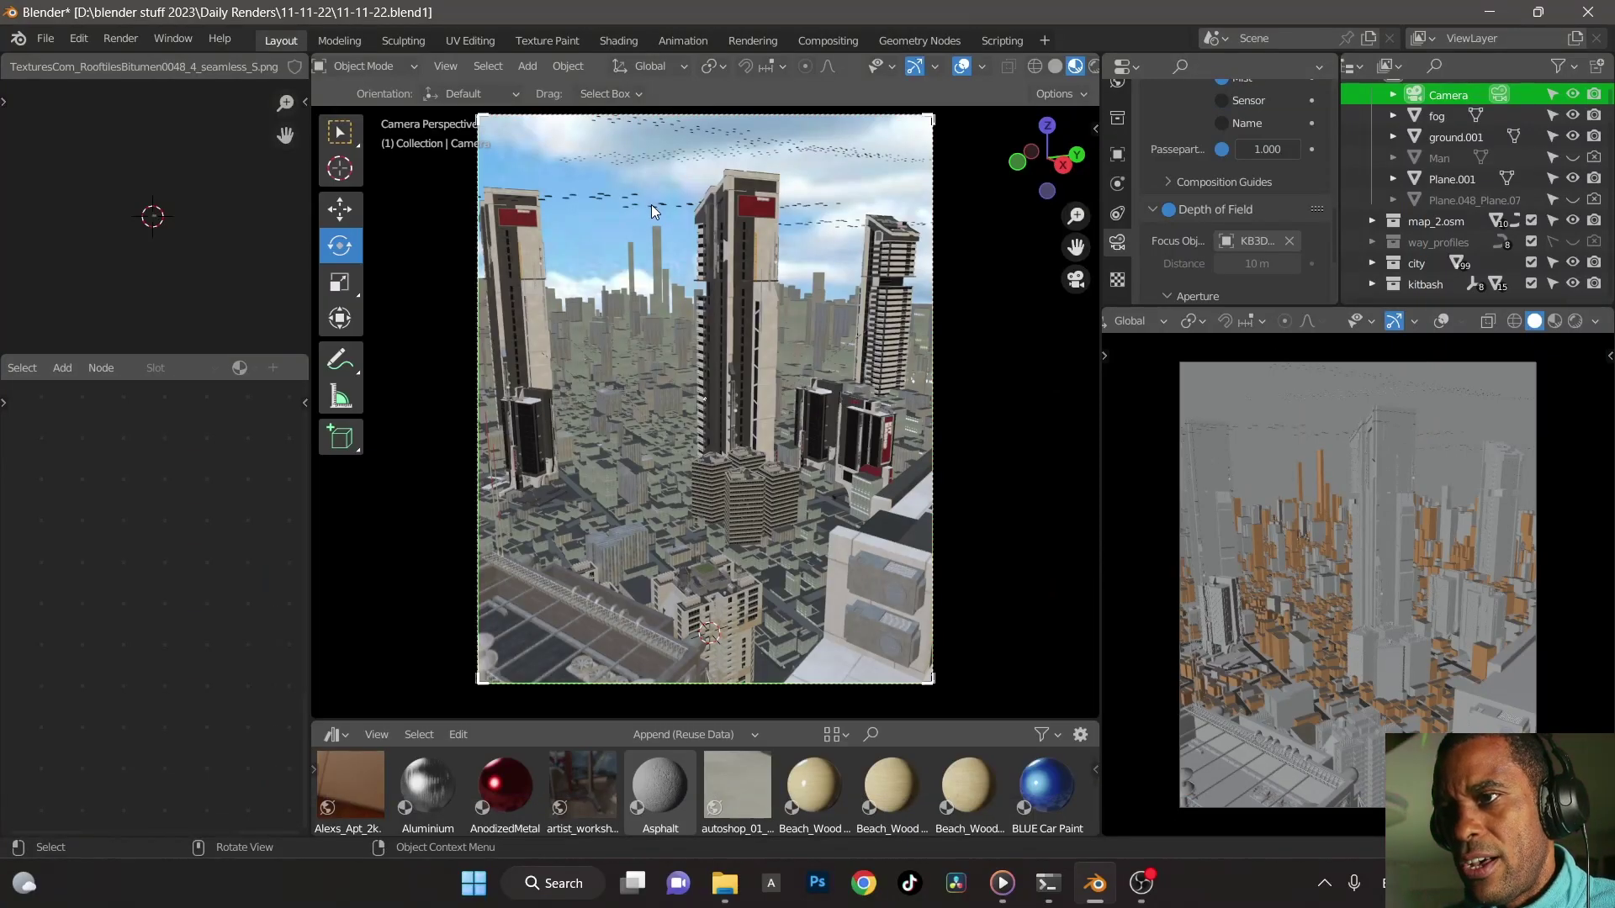
- Frame a flying car shape, orbit to look down on it, then return to camera view
{"action": "left_click", "coordinate": [652, 205]}
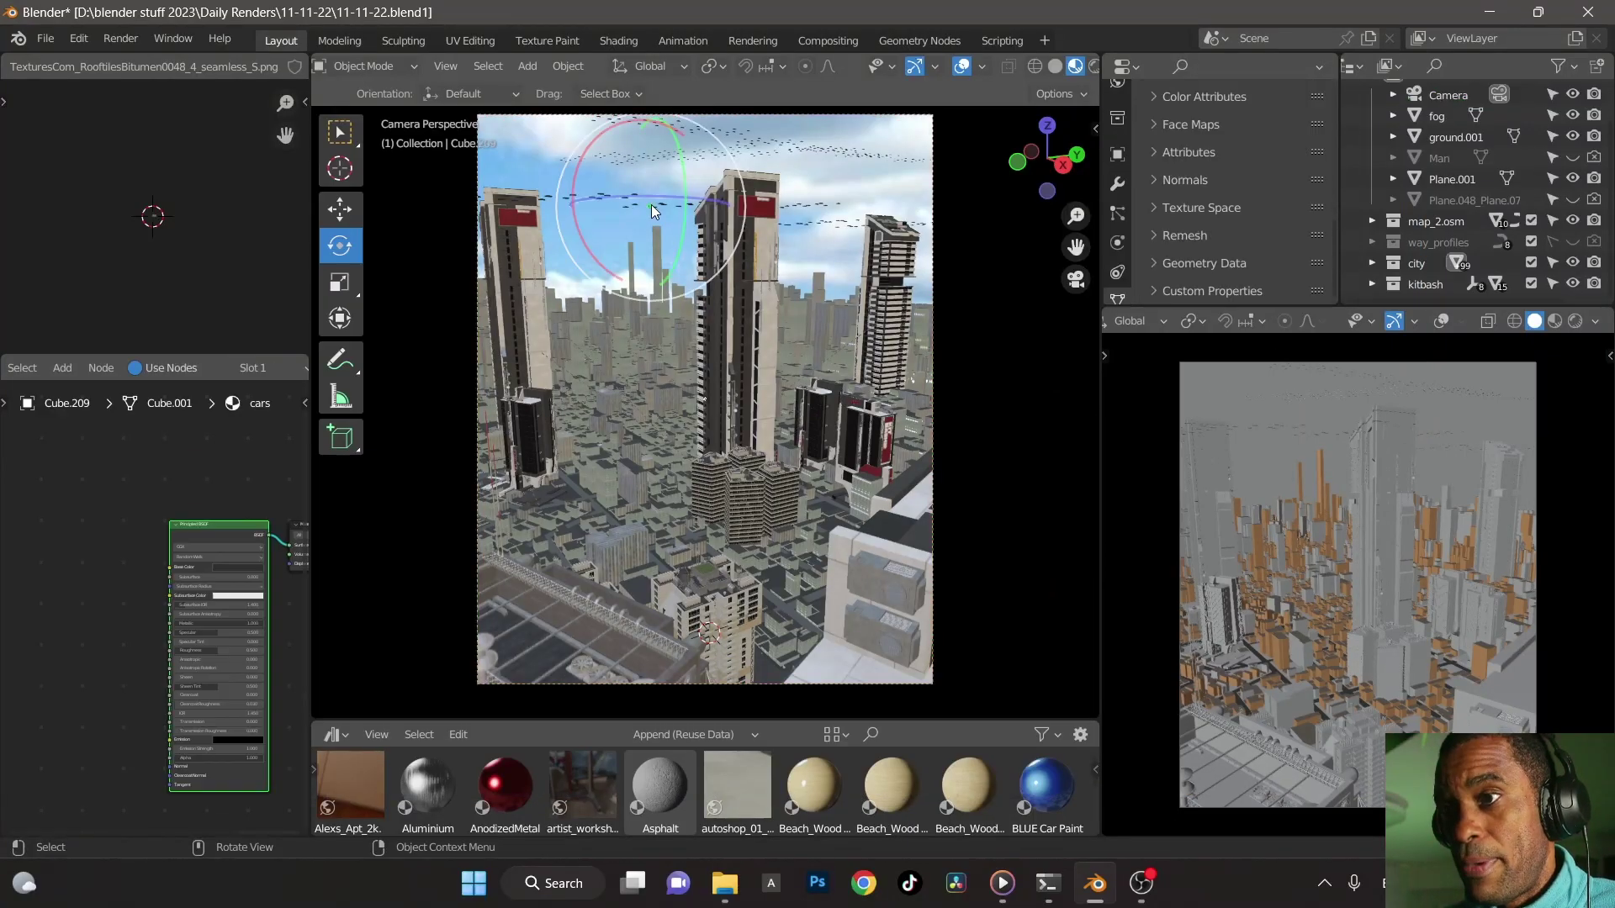
{"action": "key", "text": "KP_Decimal"}
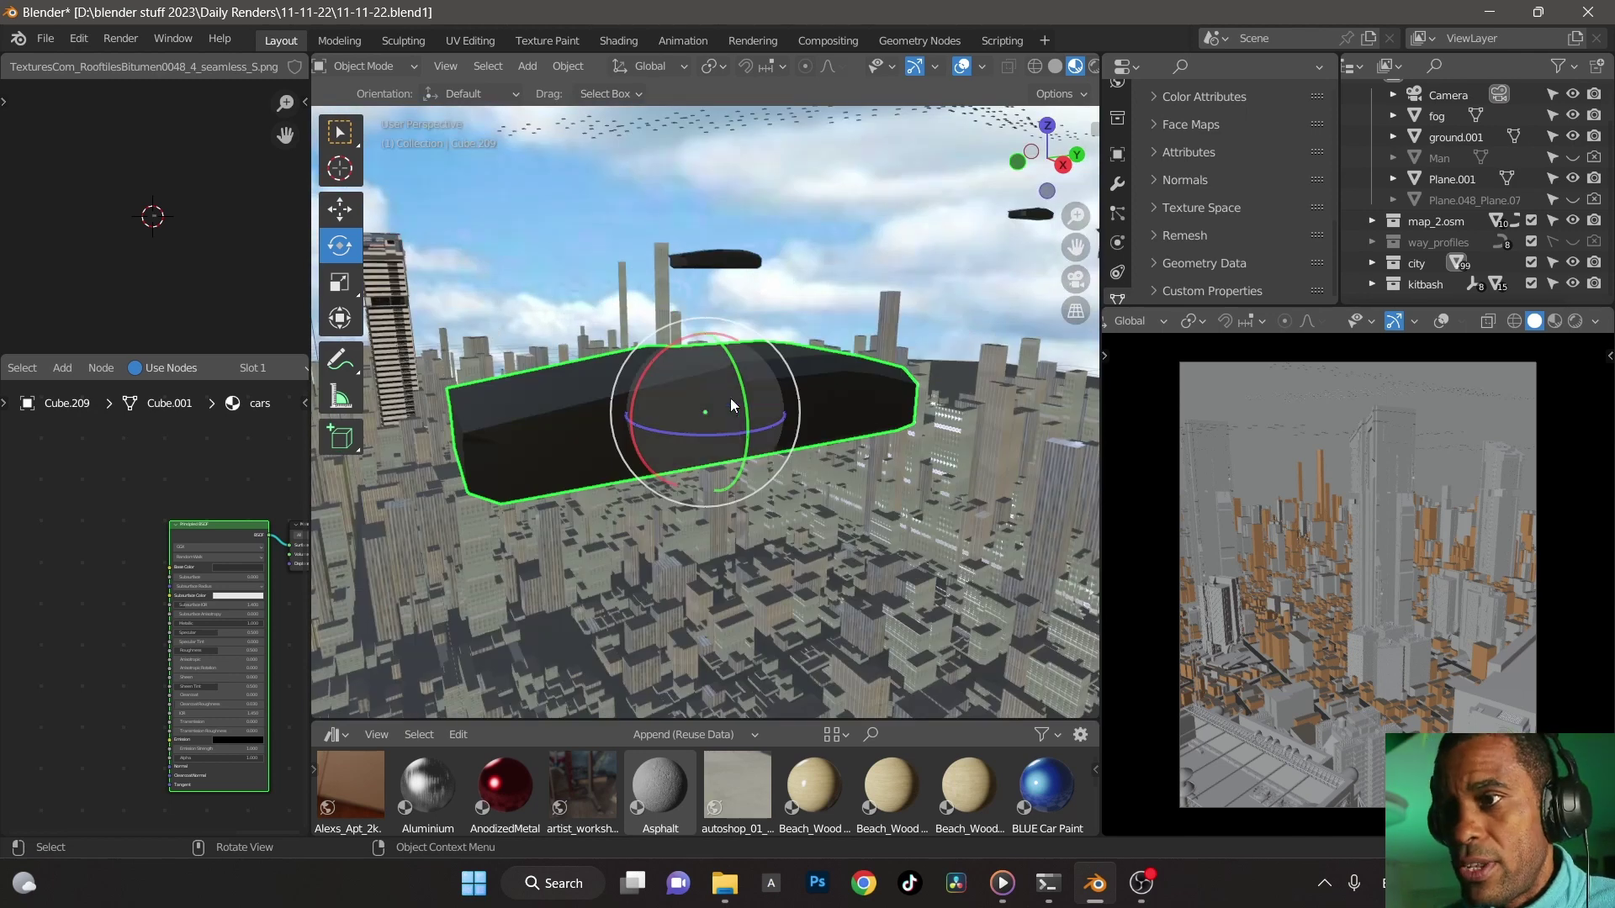
{"action": "middle_click_drag", "start_coordinate": [731, 398], "coordinate": [542, 469]}
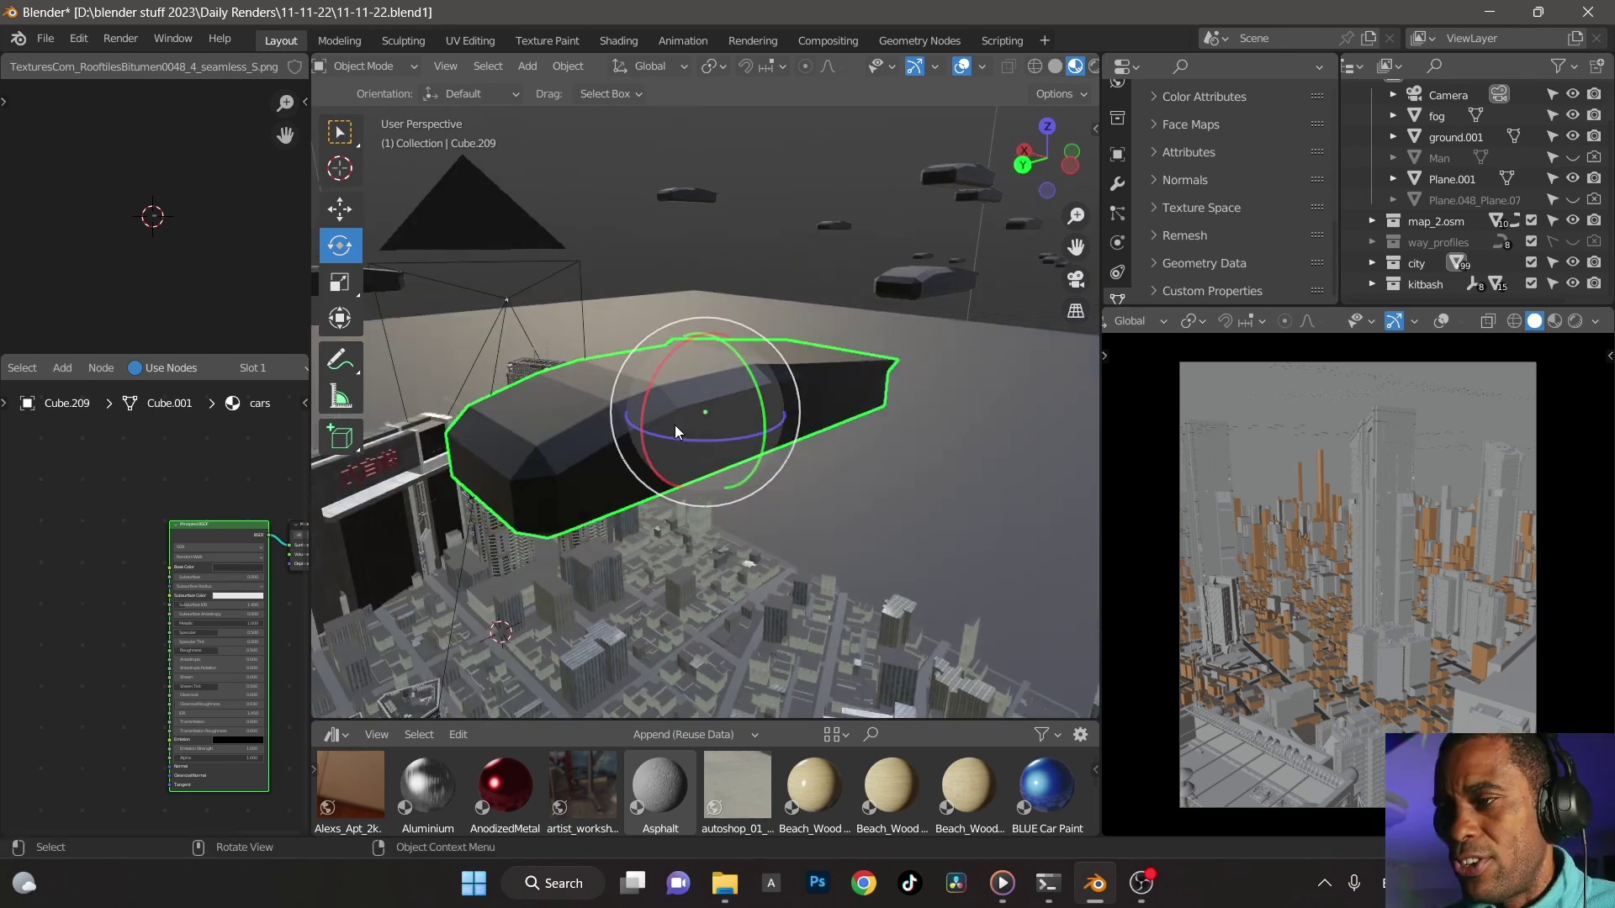
{"action": "key", "text": "KP_0"}
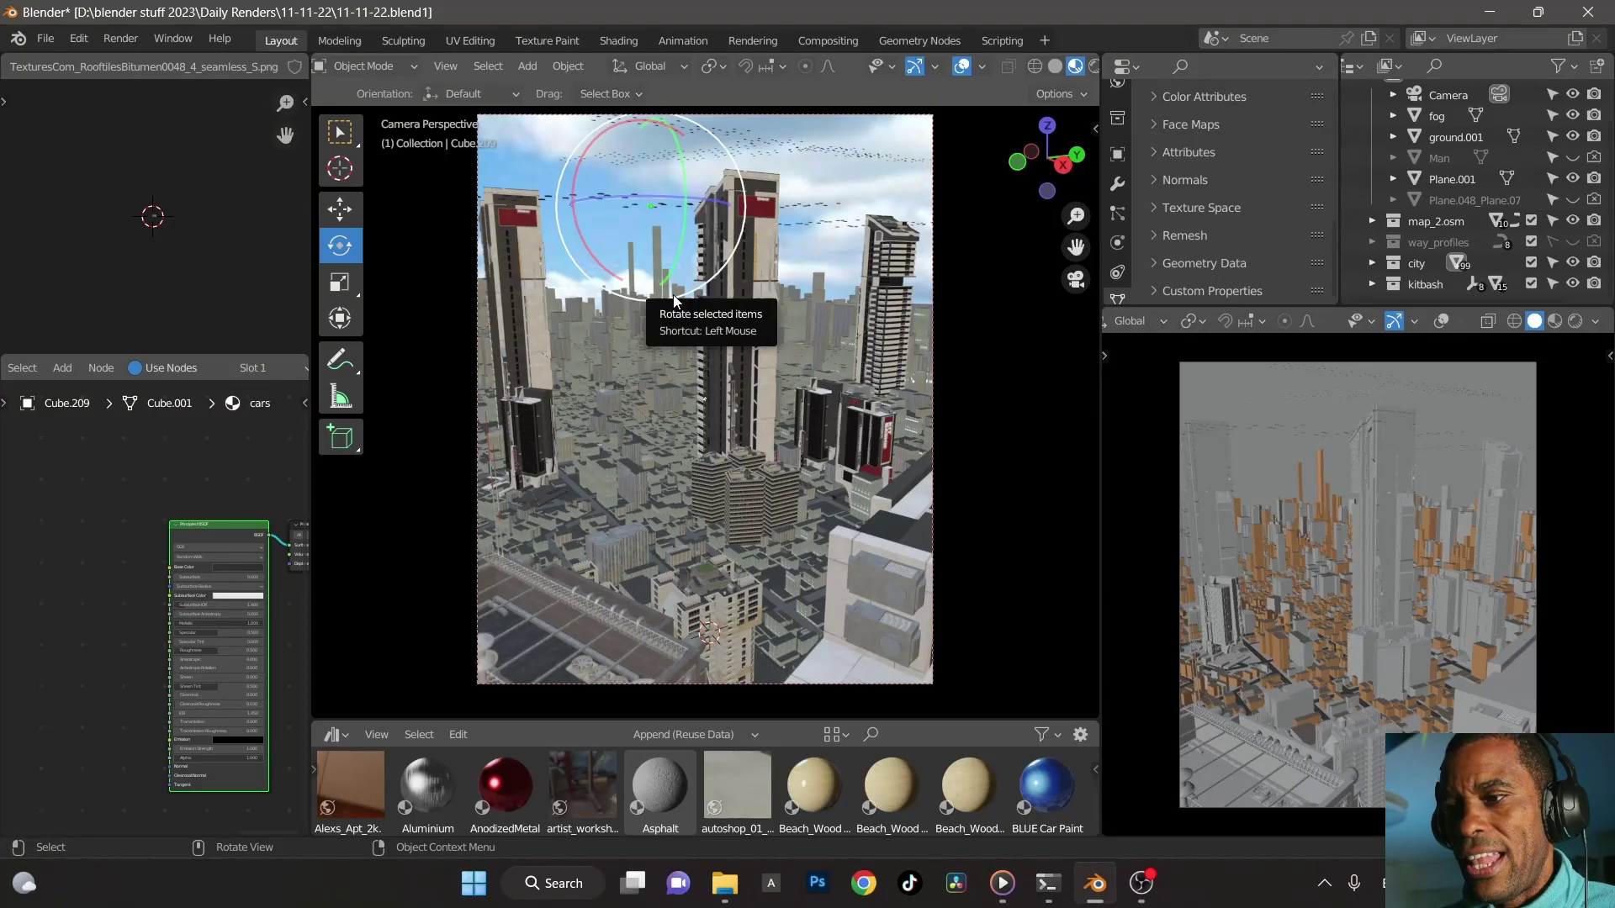
- Zoom out to see the whole city beneath the 'sky bg' cloudy backdrop plane
{"action": "scroll", "coordinate": [1003, 74], "scroll_direction": "down", "scroll_amount": 2}
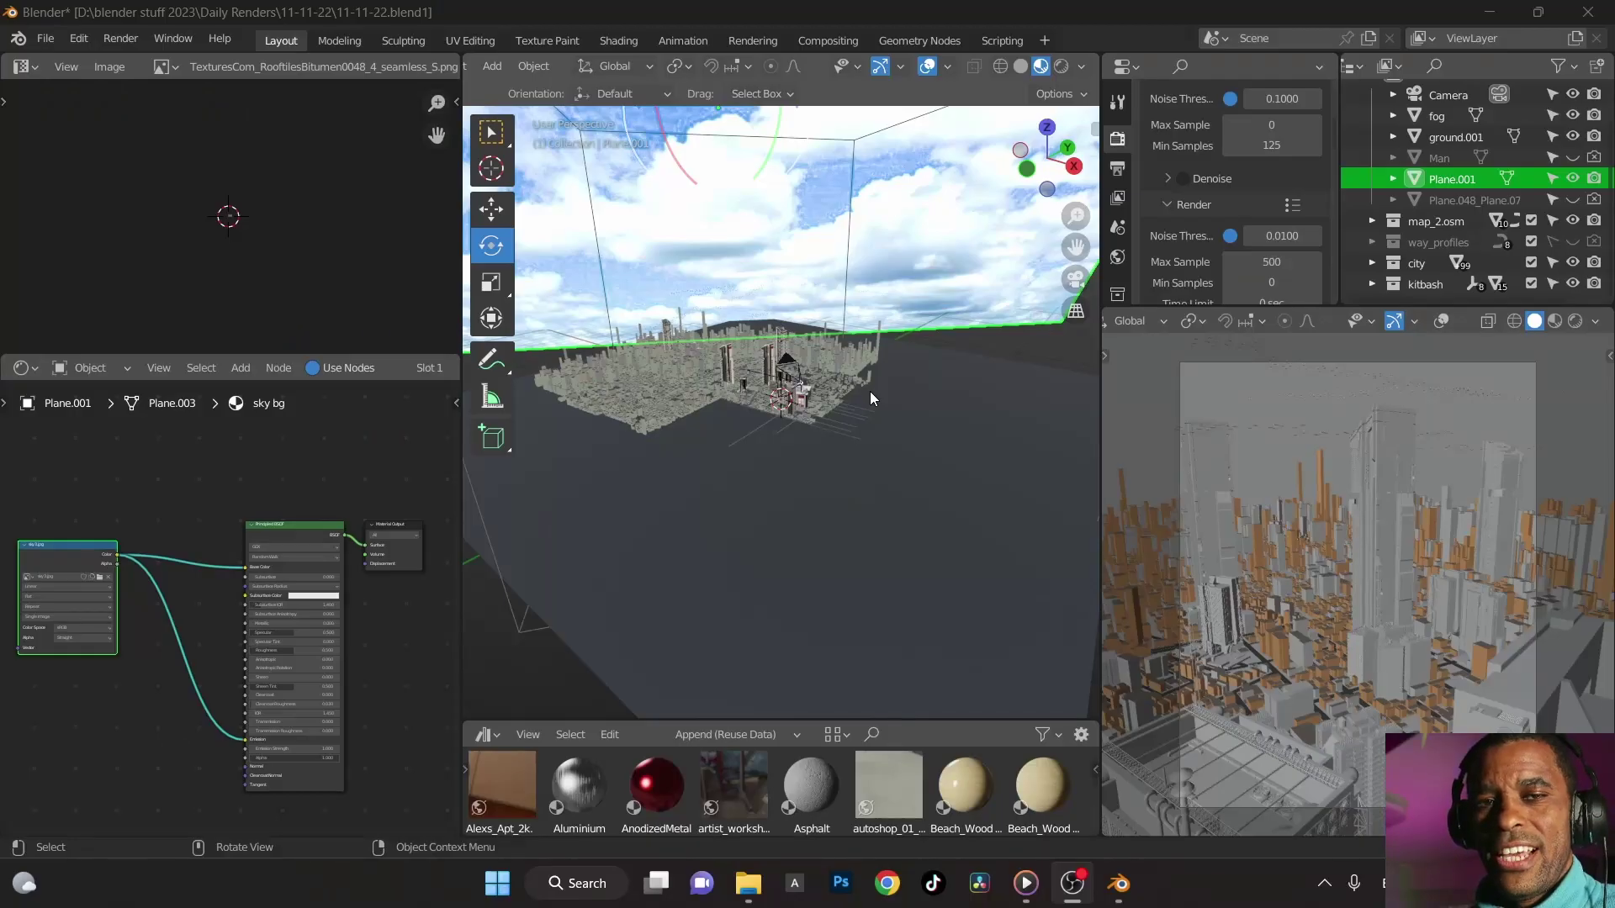
{"action": "scroll", "coordinate": [798, 436], "scroll_direction": "up", "scroll_amount": 6}
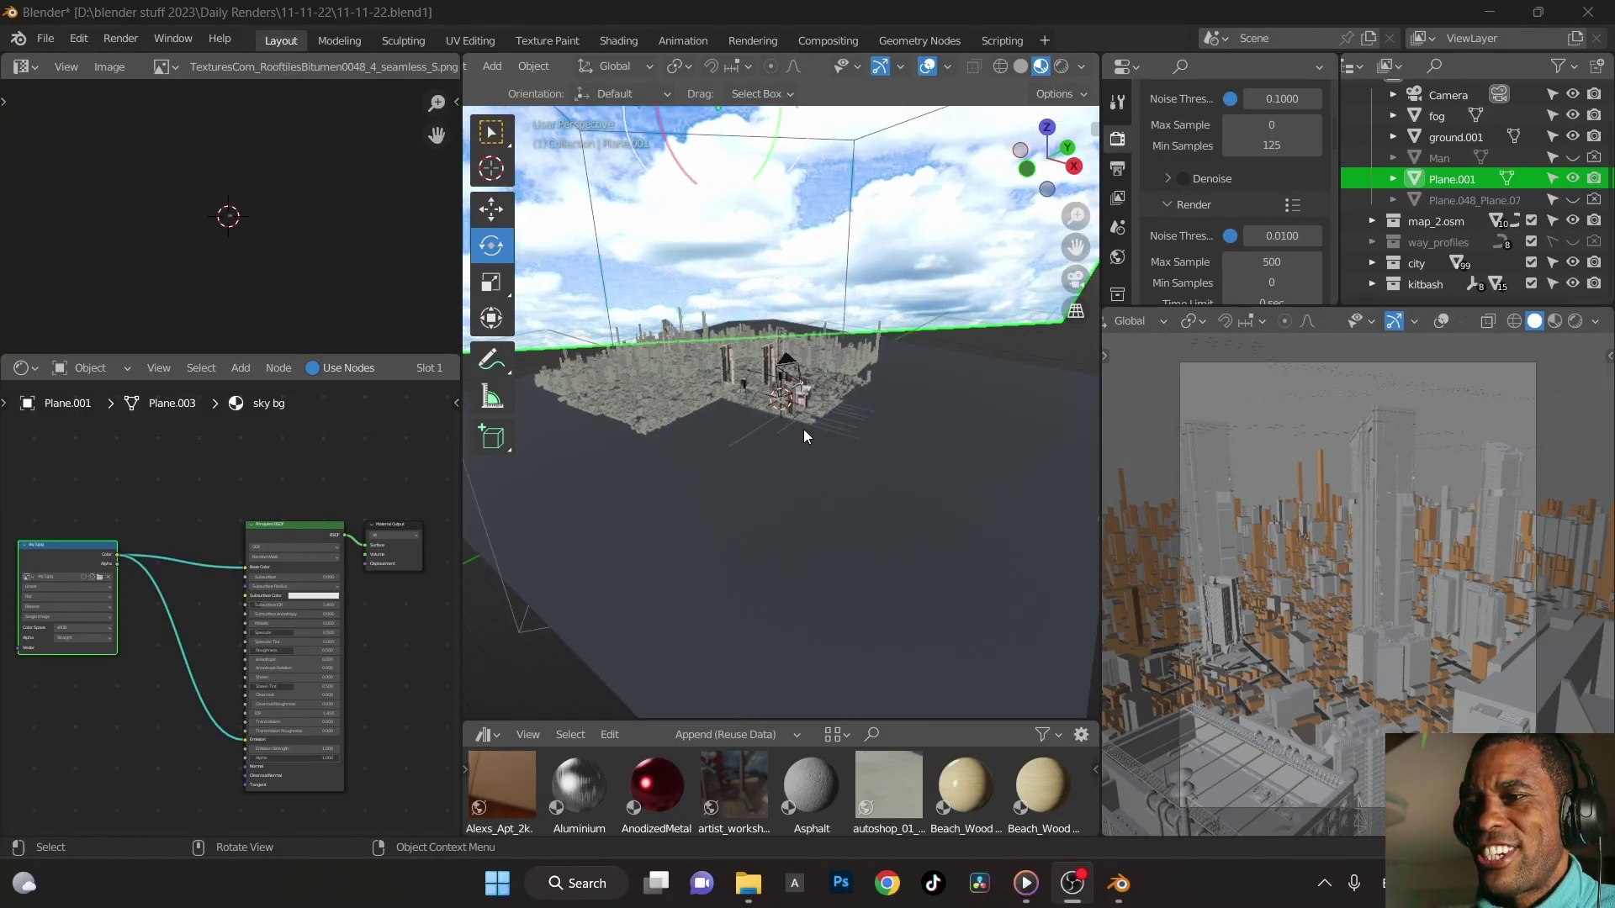
{"action": "scroll", "coordinate": [837, 430], "scroll_direction": "up", "scroll_amount": 1}
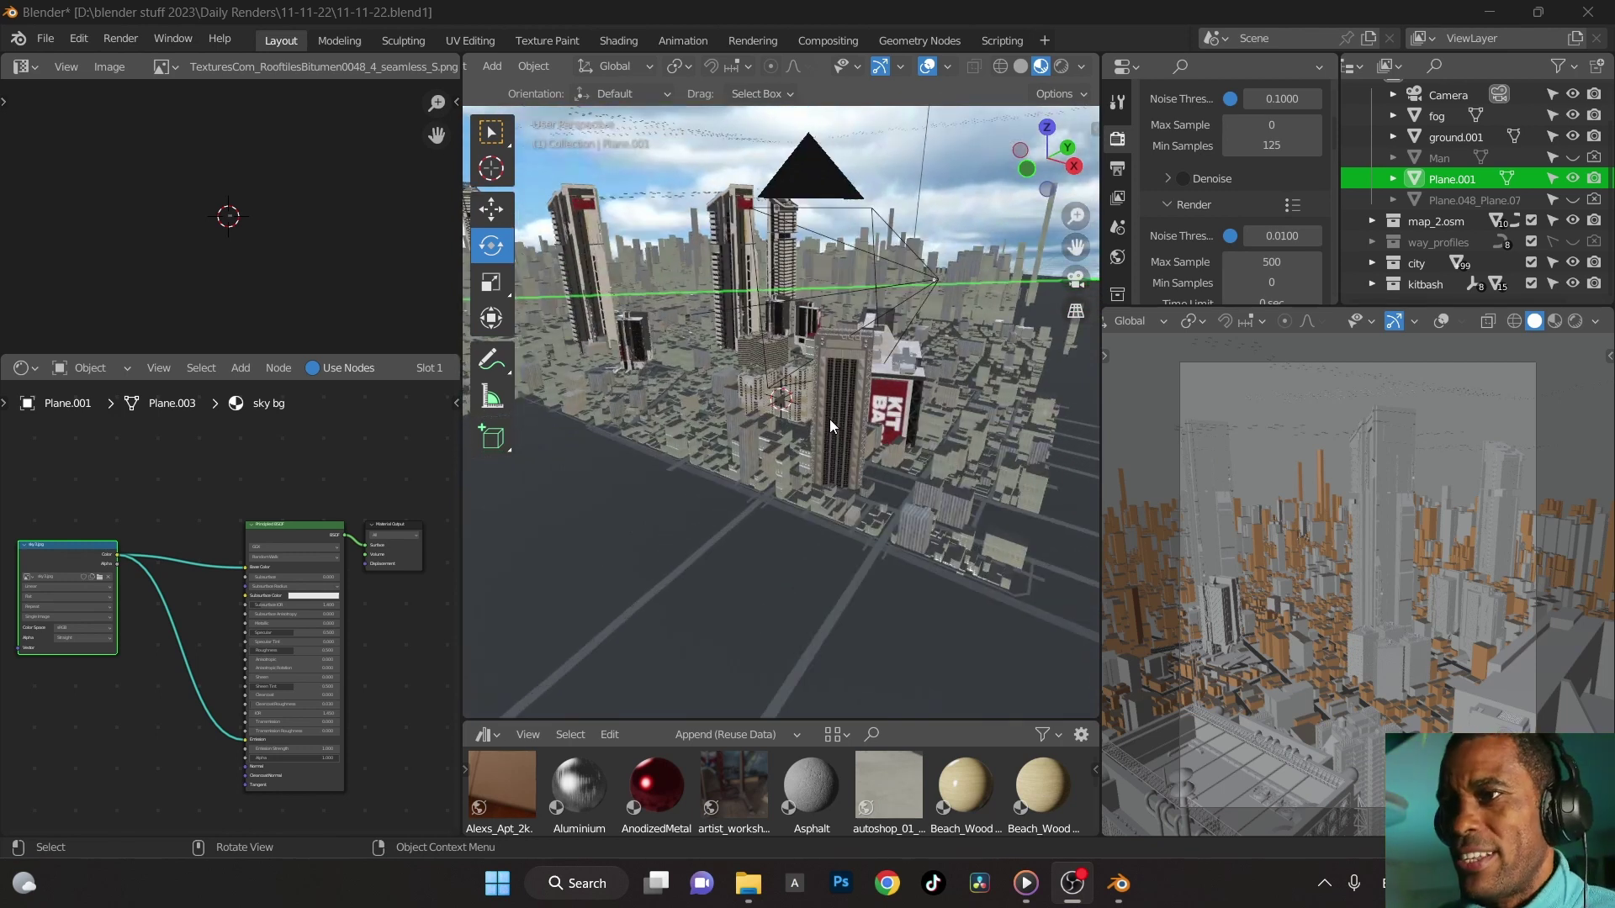
{"action": "middle_click_drag", "start_coordinate": [834, 409], "coordinate": [803, 435]}
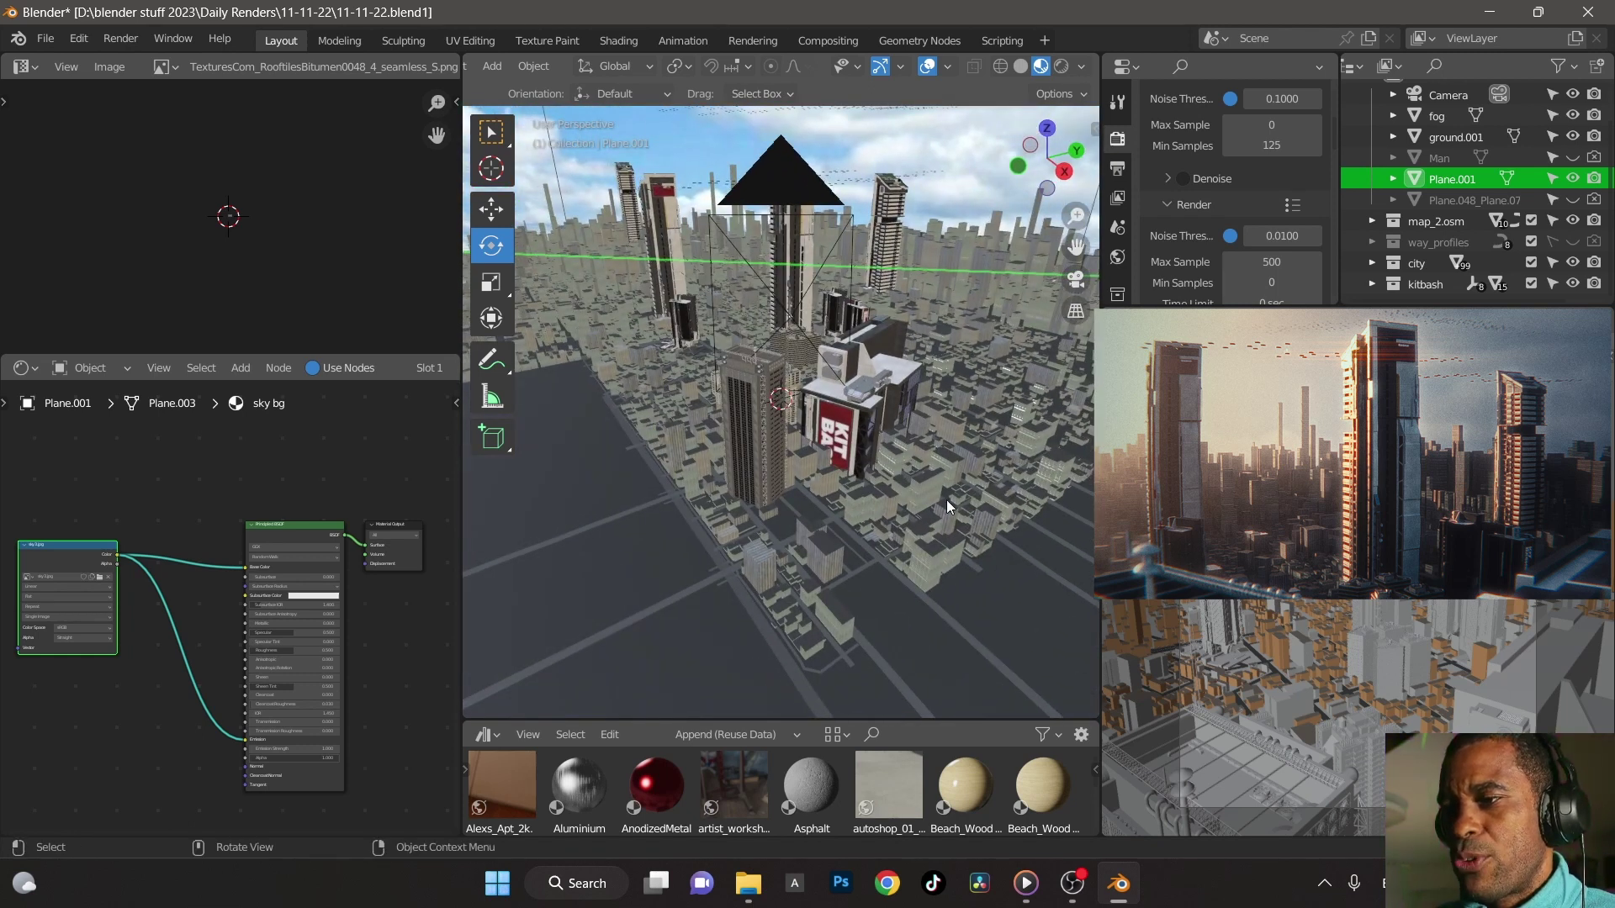
{"action": "middle_click_drag", "start_coordinate": [947, 500], "coordinate": [910, 505]}
{"action": "left_click", "coordinate": [910, 506]}
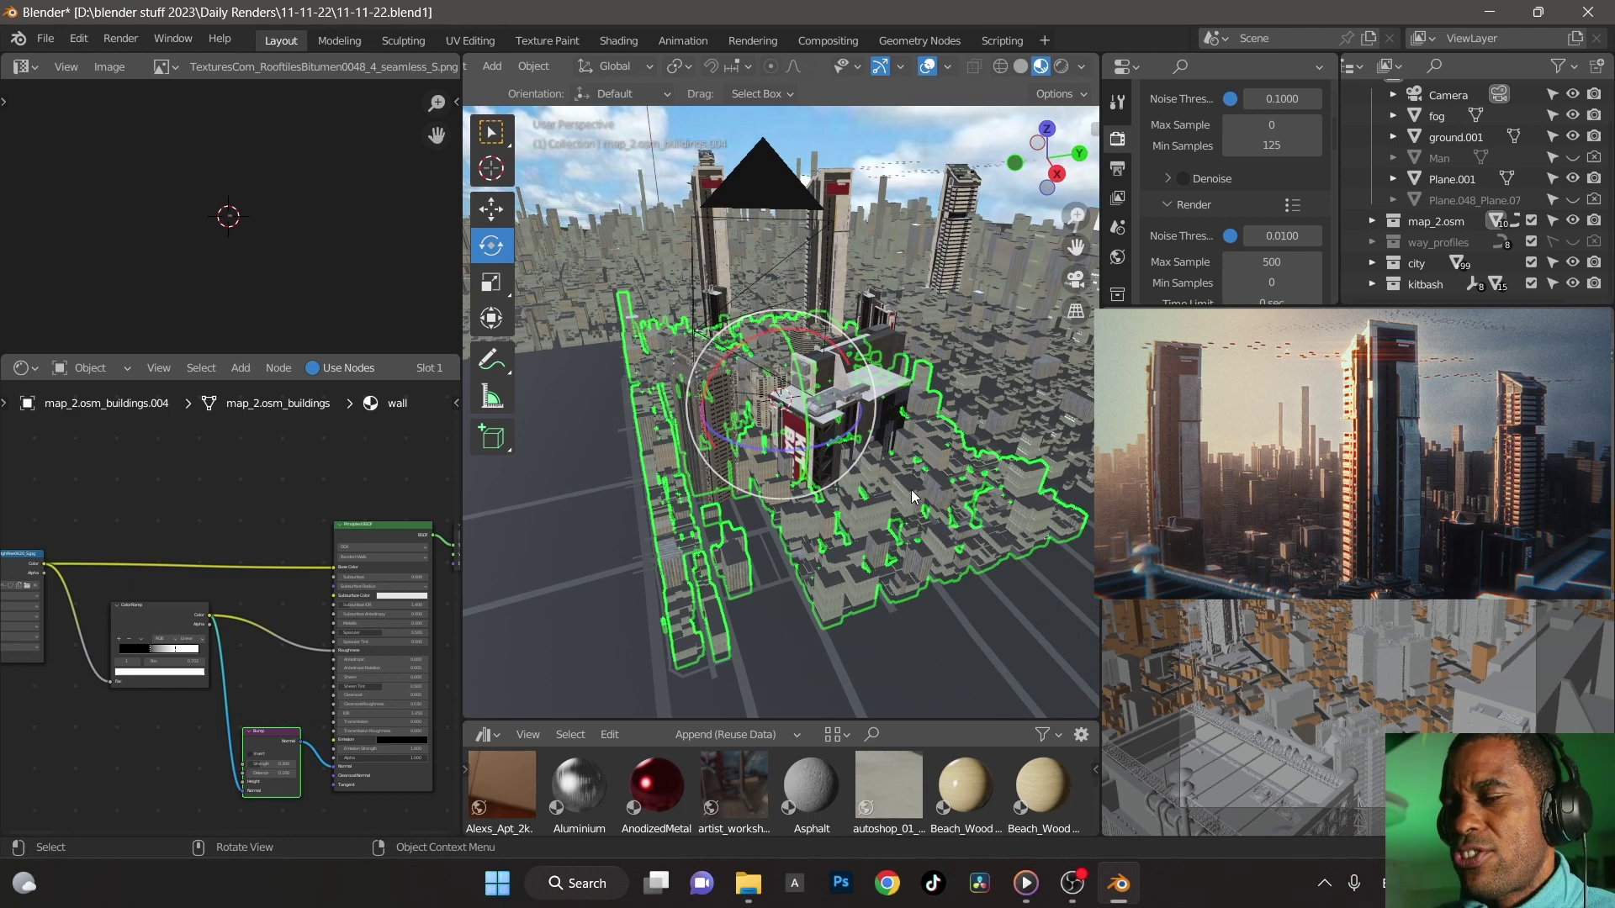
{"action": "scroll", "coordinate": [913, 497], "scroll_direction": "up", "scroll_amount": 10}
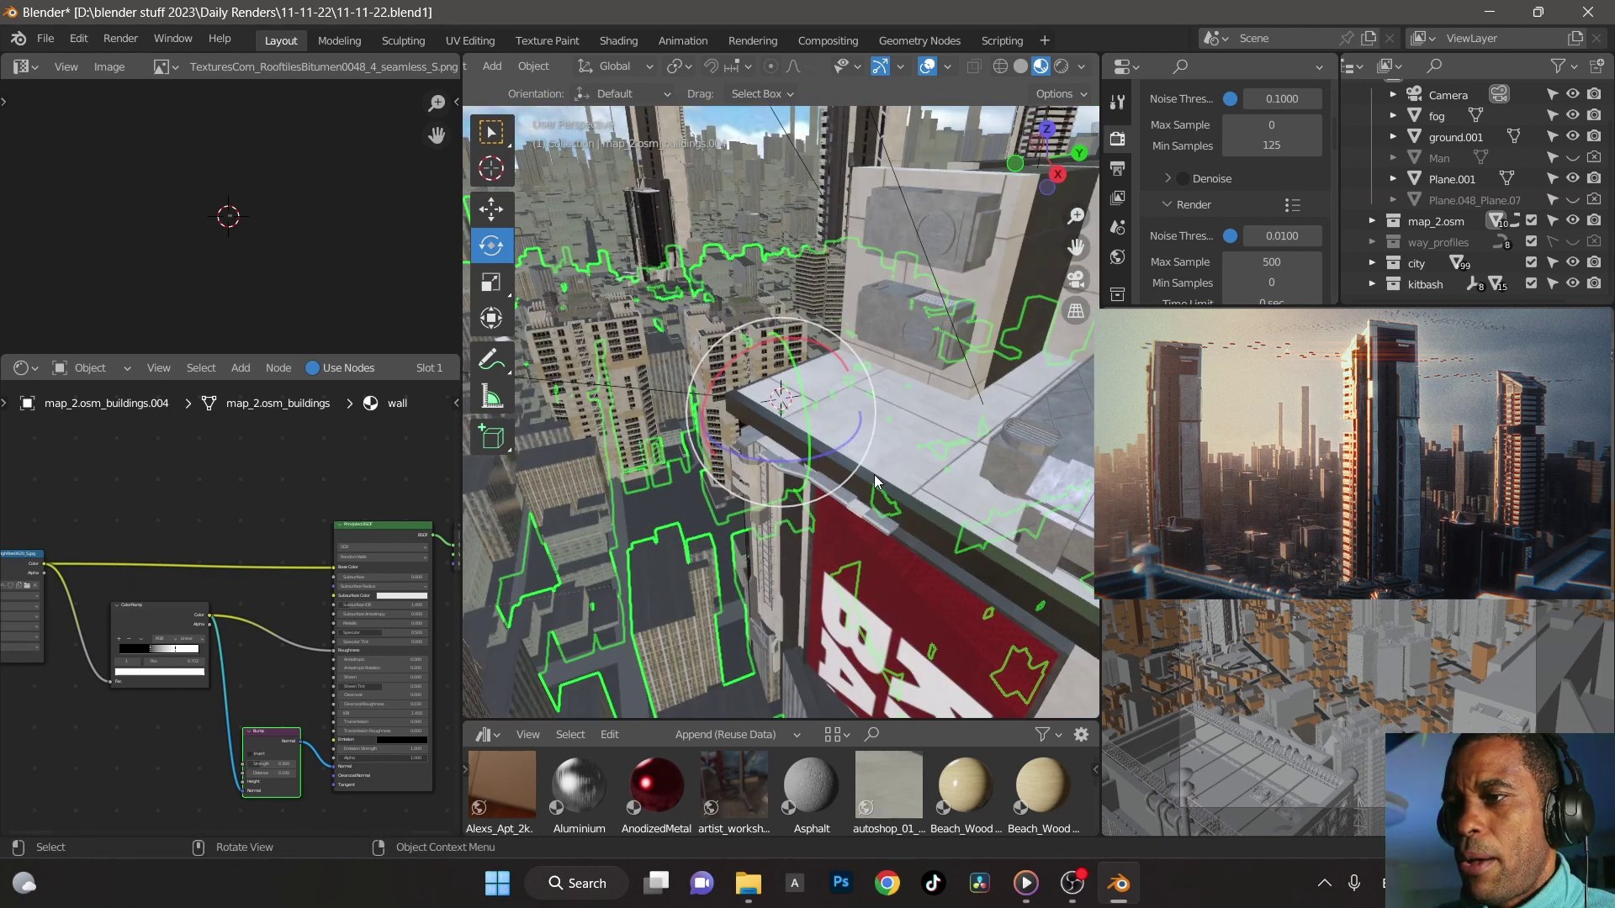
{"action": "middle_click_drag", "start_coordinate": [875, 475], "coordinate": [841, 438]}
{"action": "scroll", "coordinate": [797, 378], "scroll_direction": "down", "scroll_amount": 8}
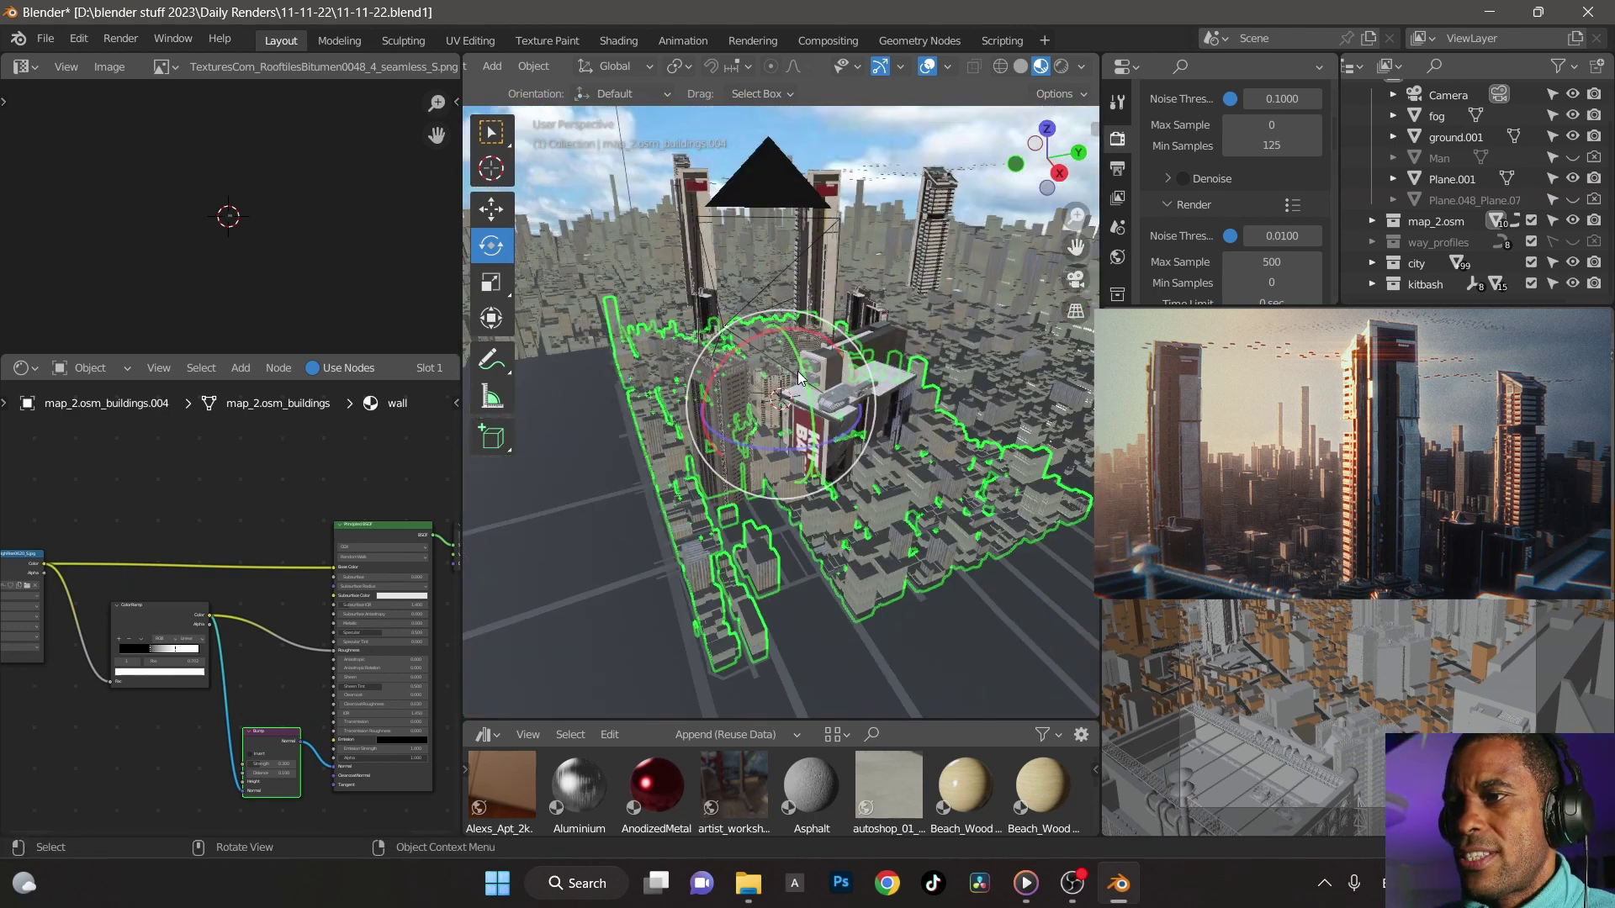
{"action": "middle_click_drag", "start_coordinate": [798, 377], "coordinate": [637, 421]}
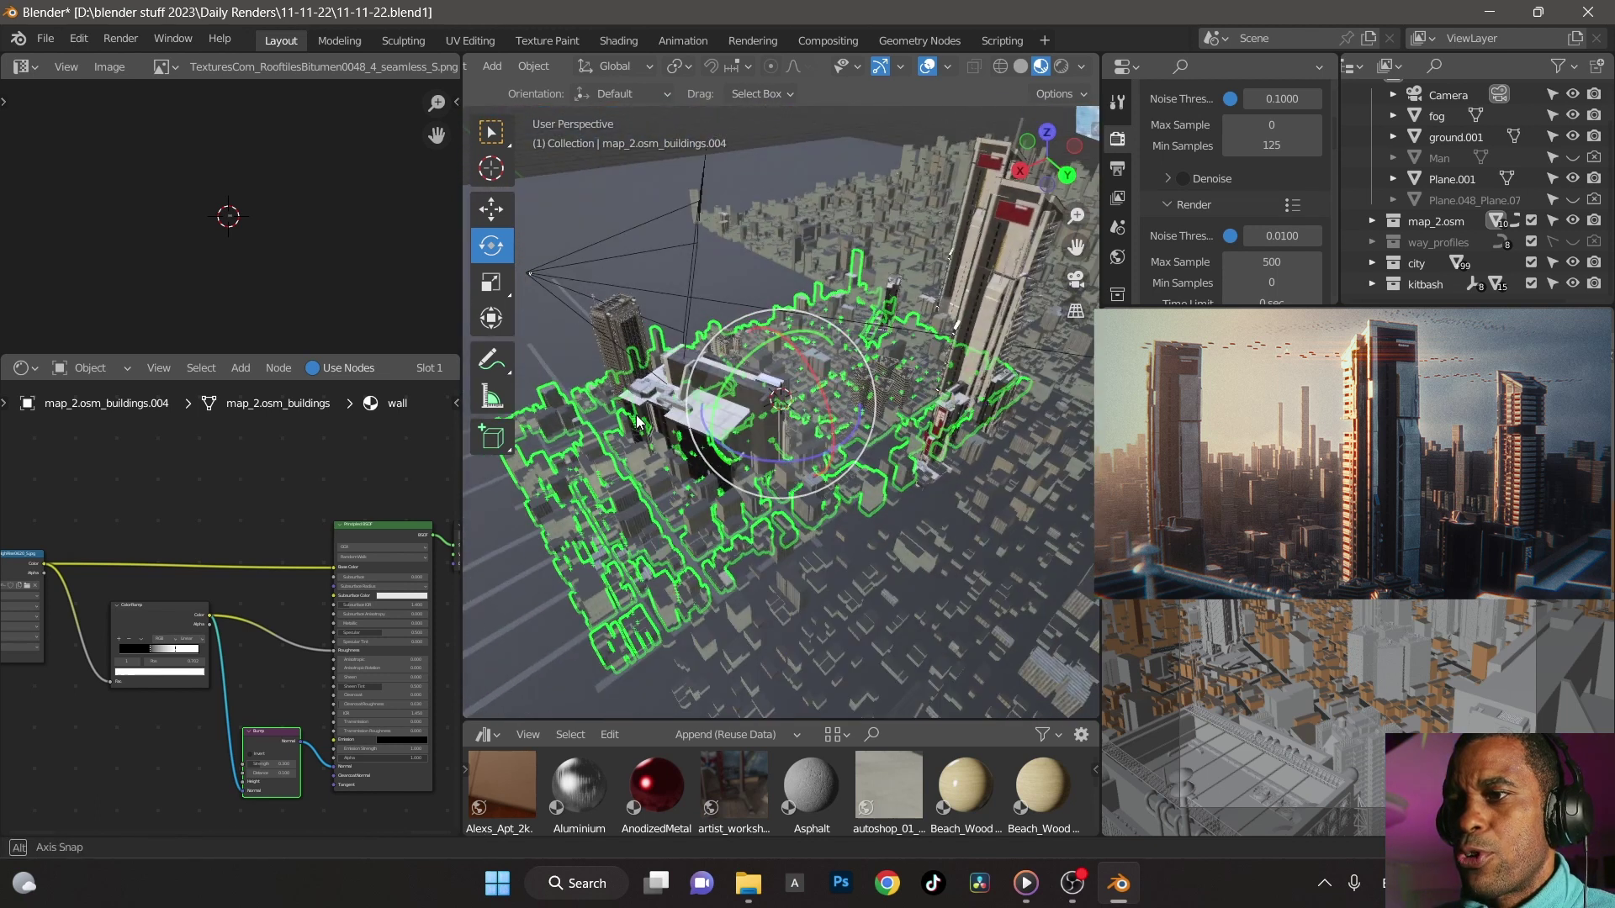
{"action": "left_click", "coordinate": [651, 279]}
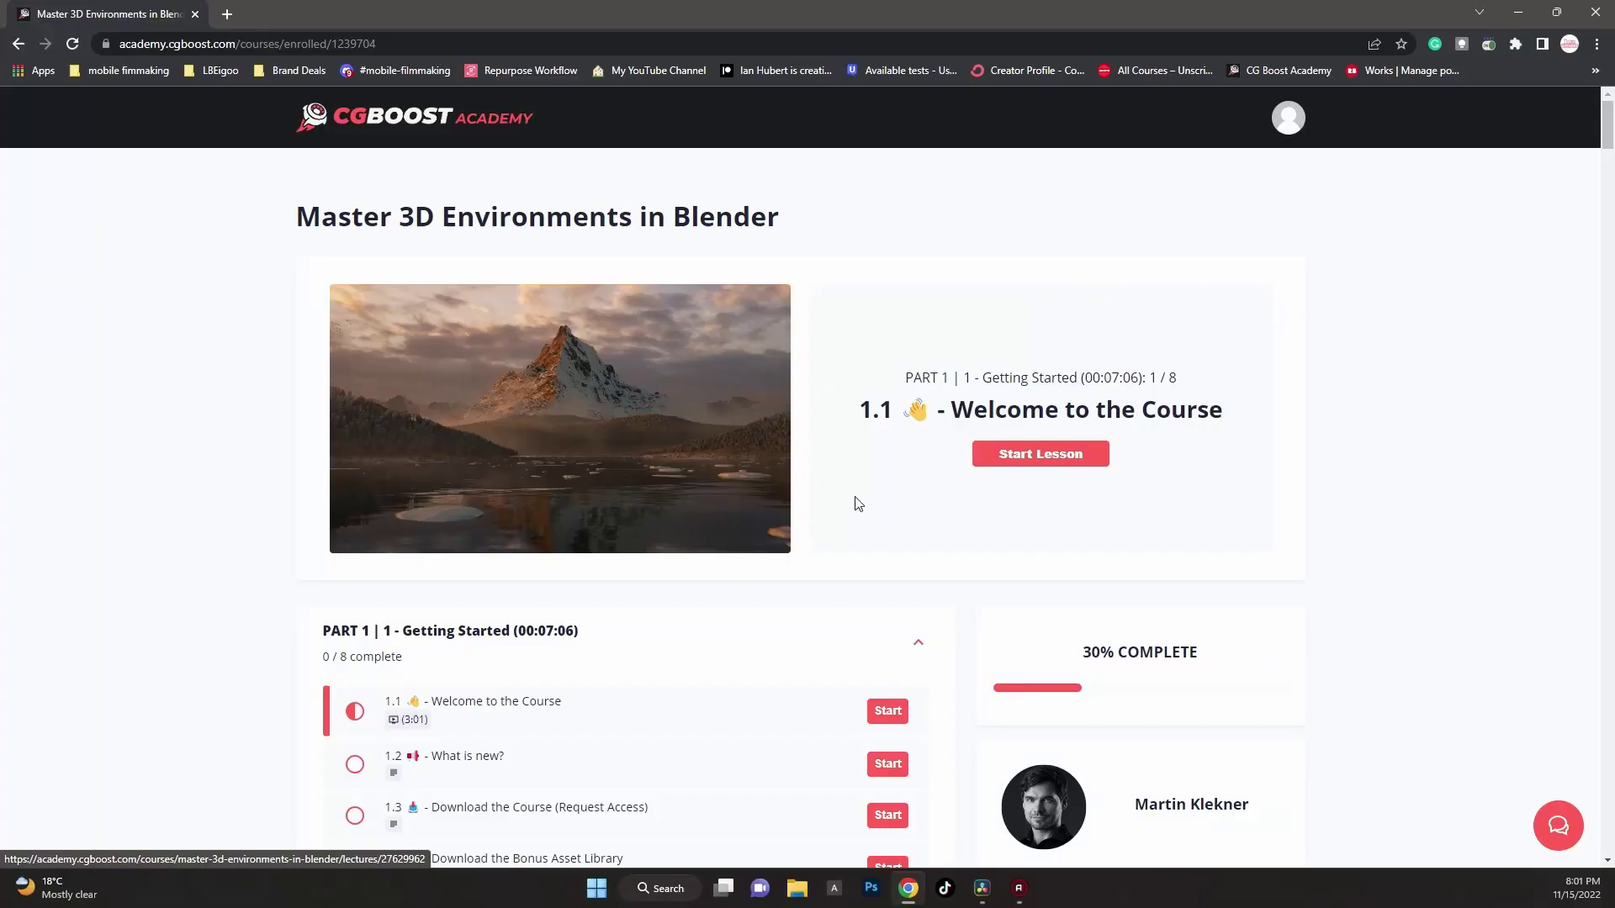
{"action": "left_click", "coordinate": [858, 503]}
{"action": "scroll", "coordinate": [1157, 525], "scroll_direction": "down", "scroll_amount": 1}
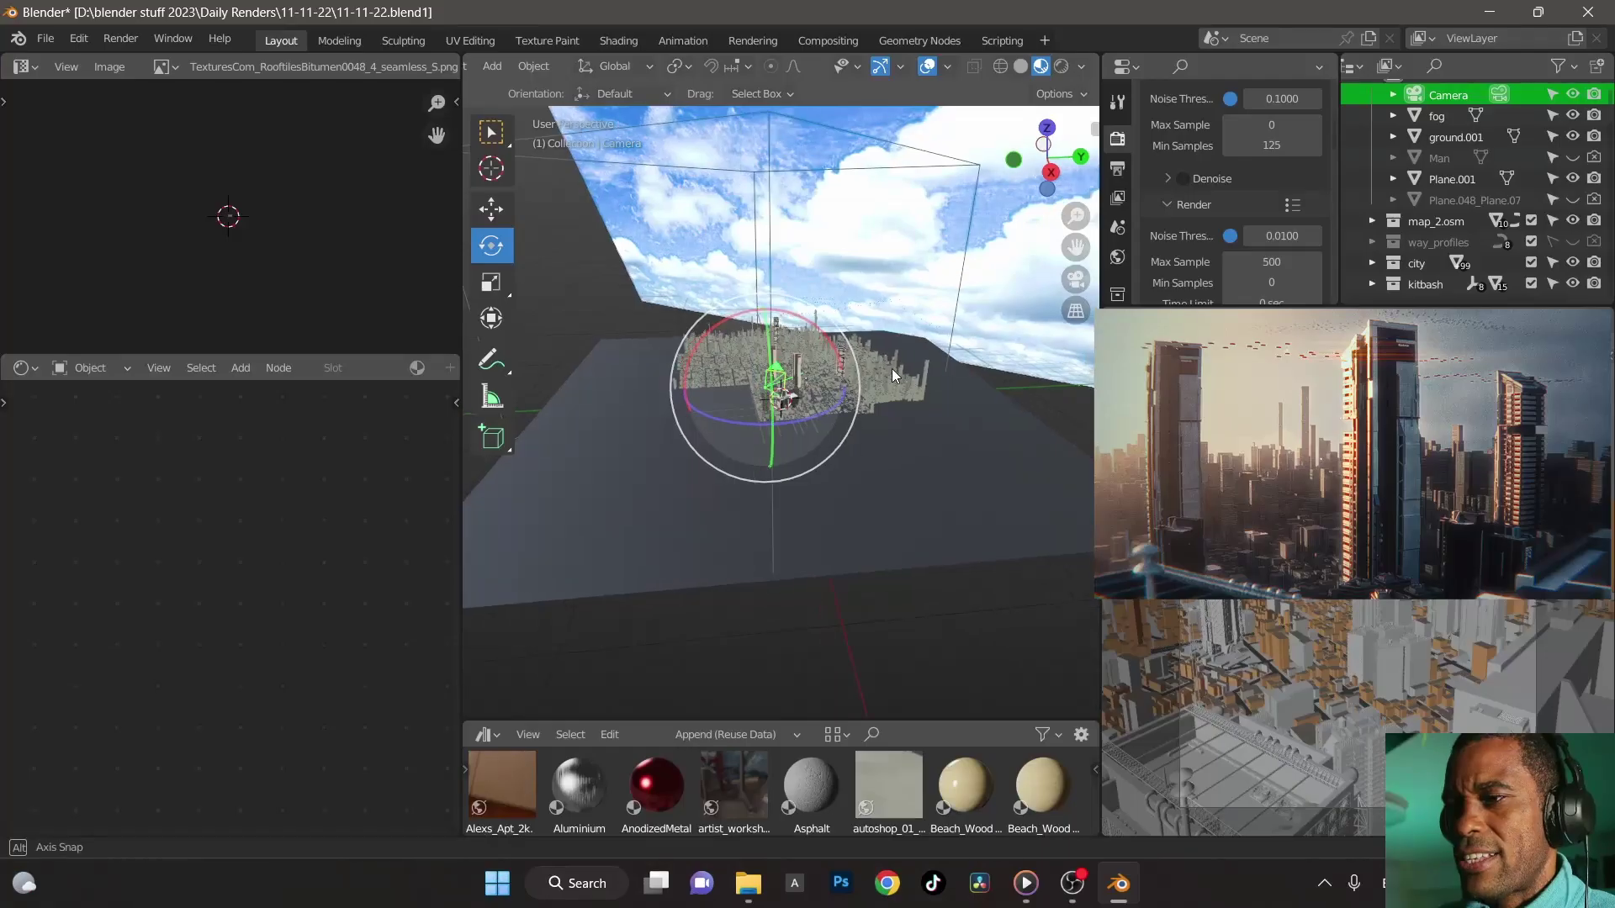
- Select the sky image plane Plane.001 beside the city
{"action": "middle_click_drag", "start_coordinate": [892, 369], "coordinate": [821, 299]}
{"action": "left_click", "coordinate": [824, 397]}
{"action": "scroll", "coordinate": [822, 395], "scroll_direction": "down", "scroll_amount": 3}
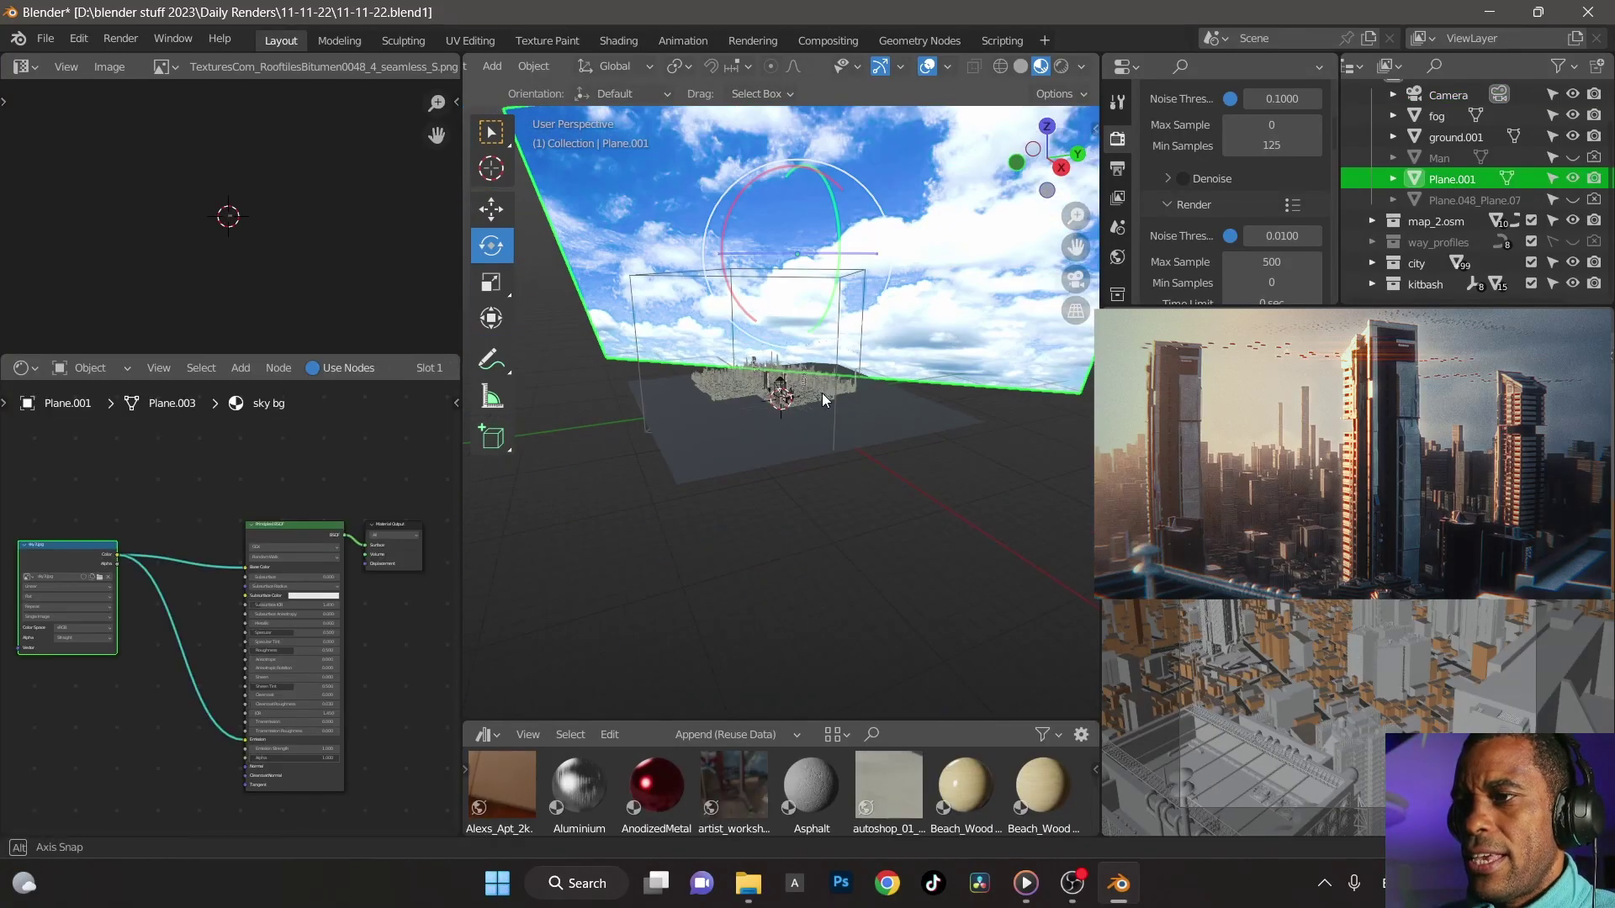
{"action": "mouse_move", "coordinate": [822, 392]}
{"action": "middle_mouse_down"}
{"action": "mouse_move", "coordinate": [756, 395]}
{"action": "mouse_move", "coordinate": [855, 399]}
{"action": "mouse_move", "coordinate": [820, 405]}
{"action": "middle_mouse_up"}
{"action": "scroll", "coordinate": [863, 400], "scroll_direction": "up", "scroll_amount": 3}
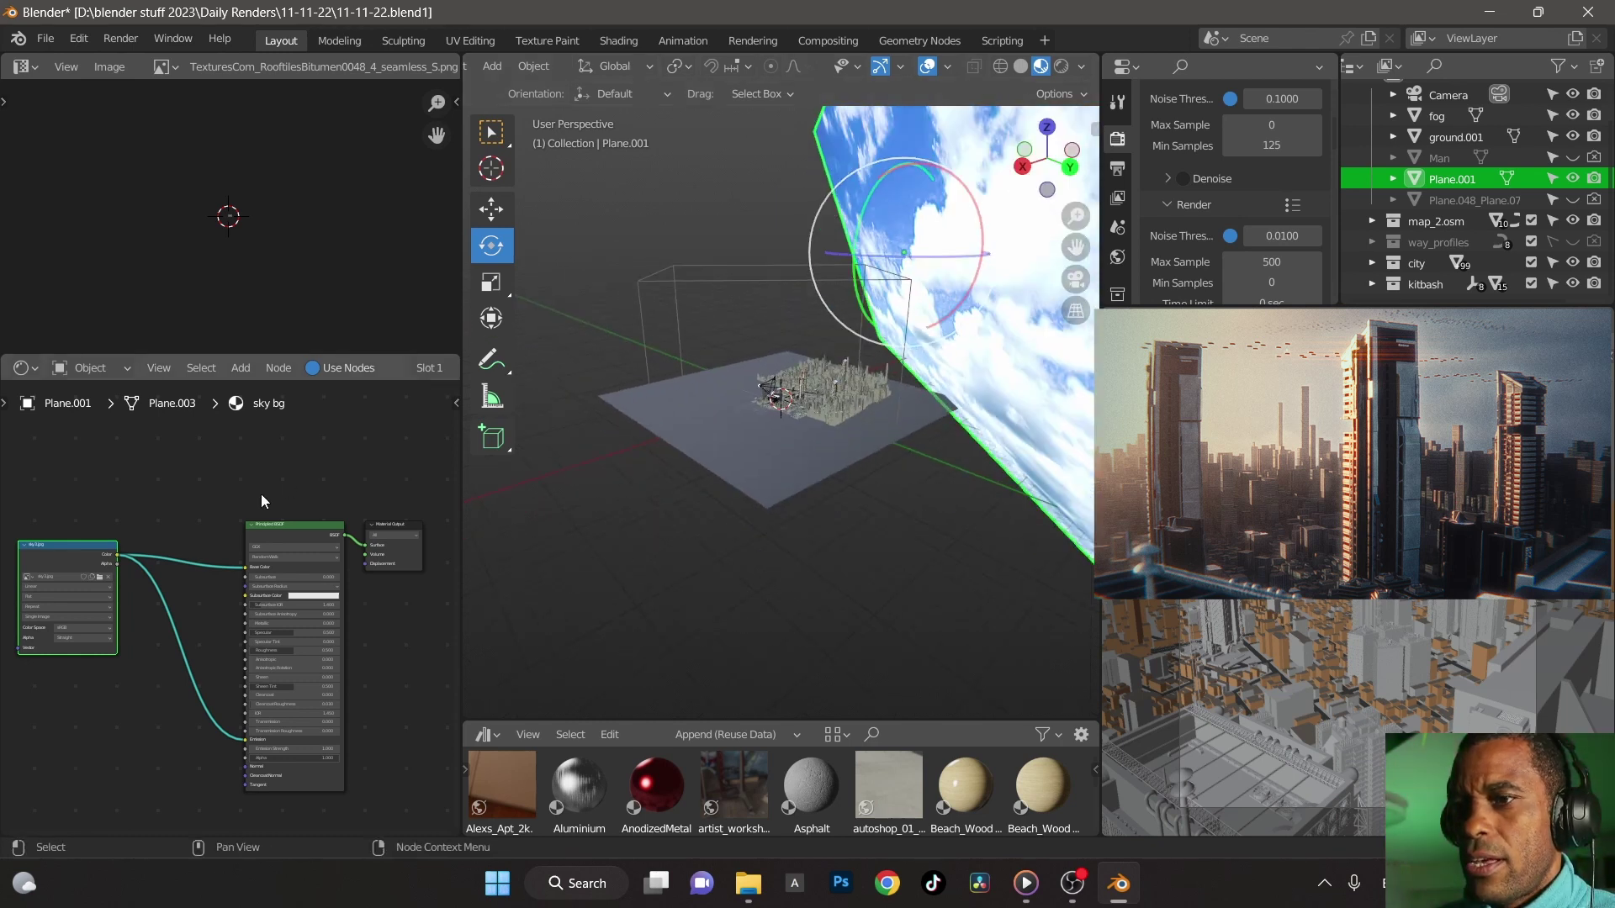
- Check that sky bg feeds sky 3.jpg into Base Color and Emission, then rotate the plane
{"action": "middle_click_drag", "start_coordinate": [253, 496], "coordinate": [317, 450]}
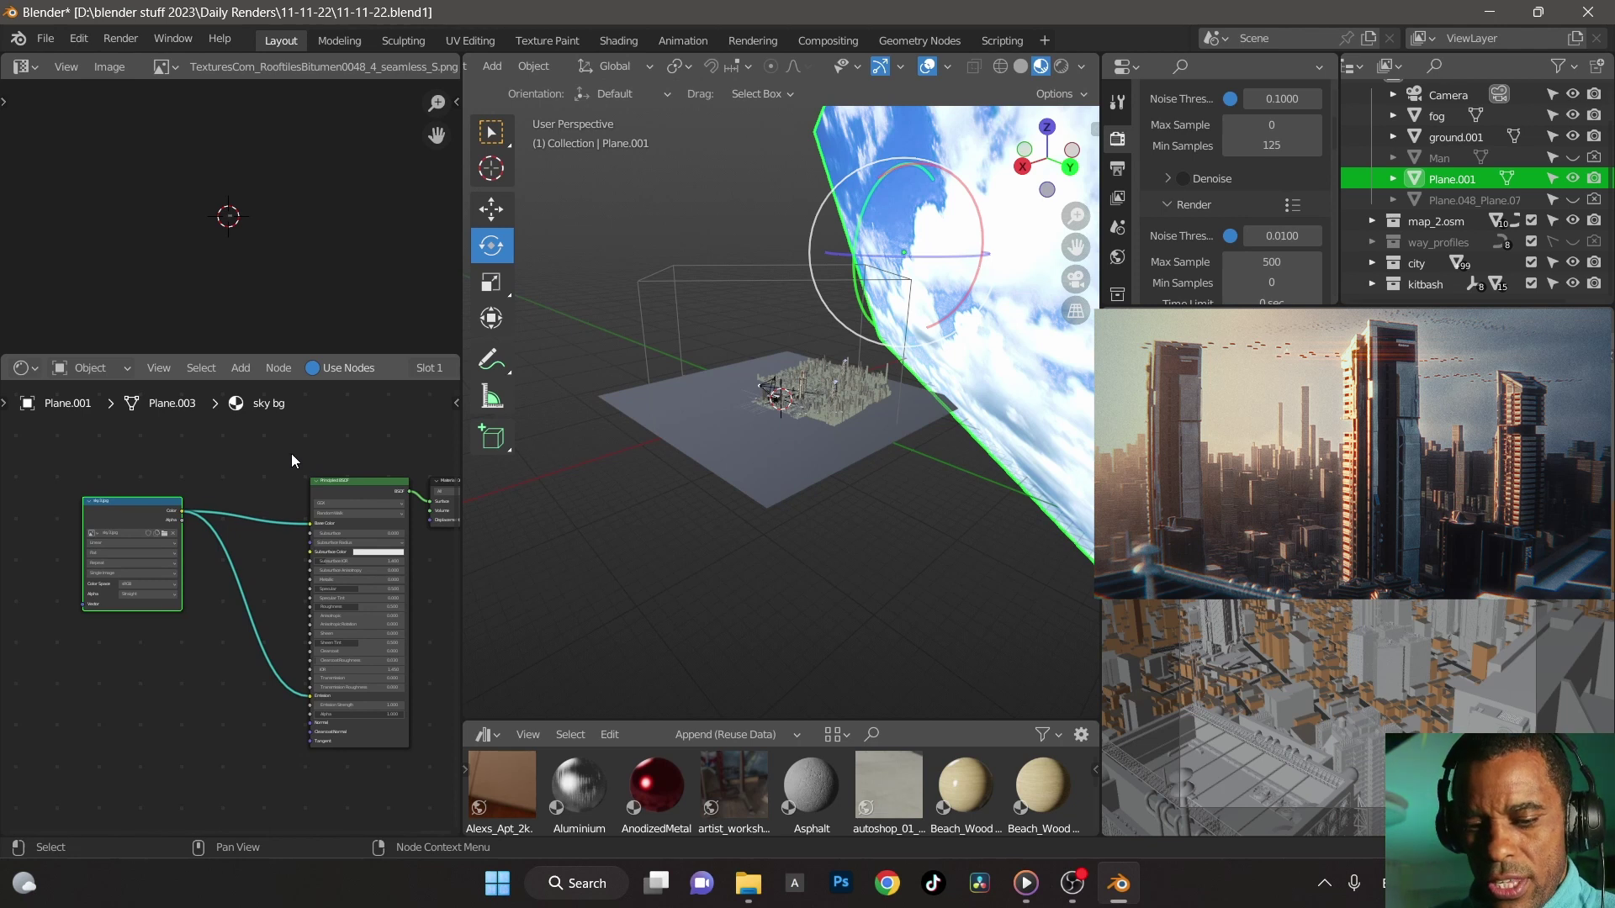
{"action": "key", "text": "ctrl+space"}
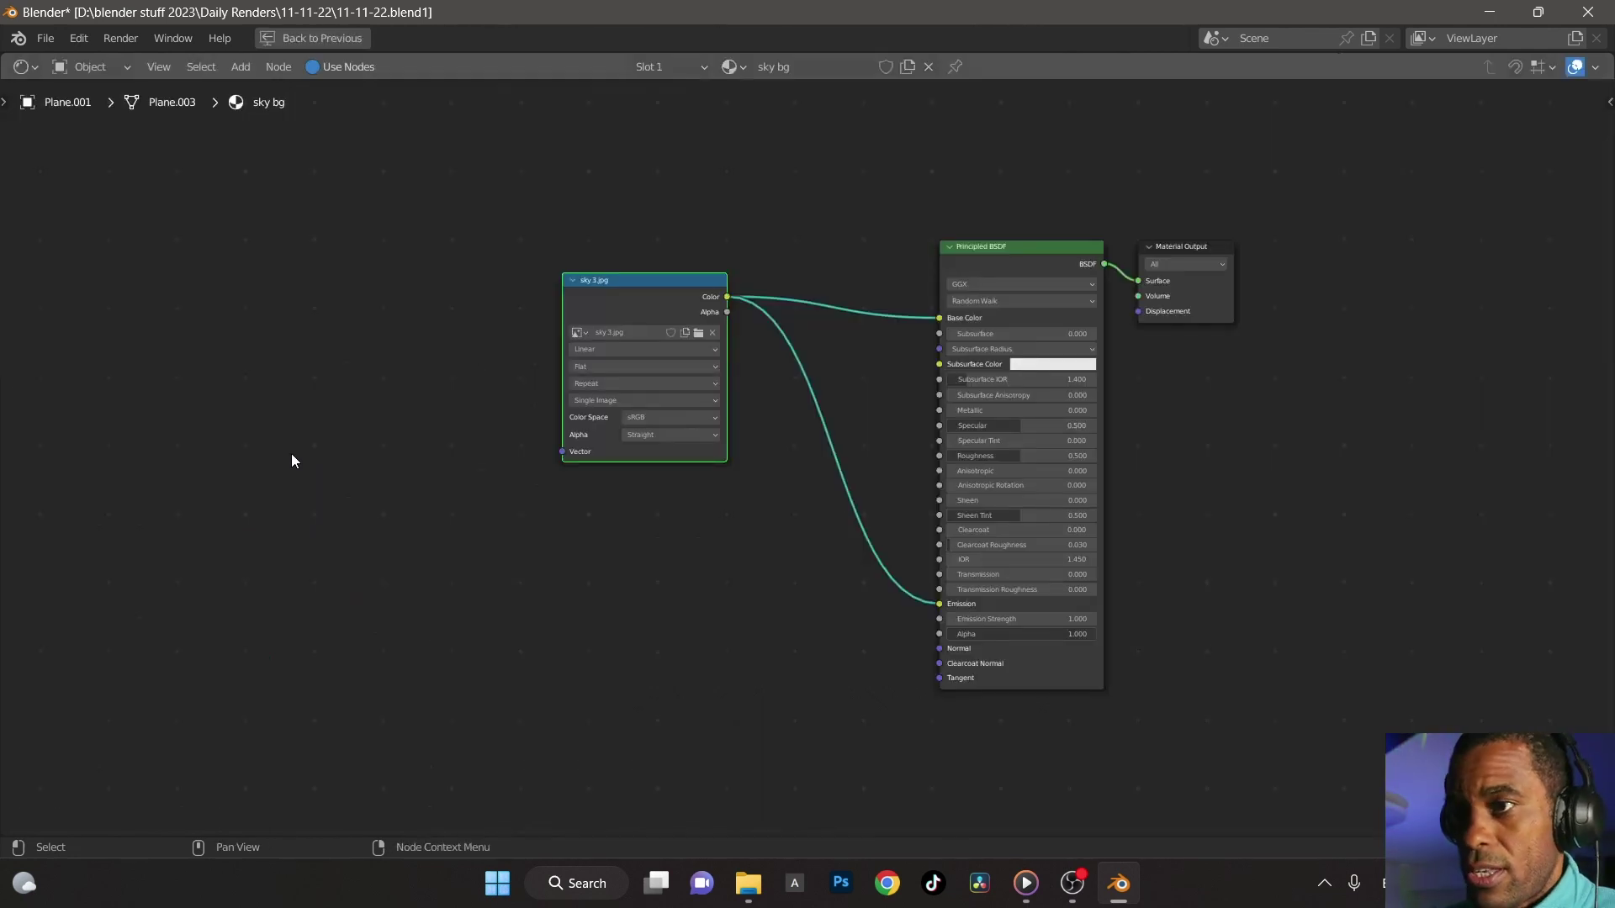
{"action": "scroll", "coordinate": [650, 570], "scroll_direction": "up", "scroll_amount": 1}
{"action": "scroll", "coordinate": [653, 577], "scroll_direction": "up", "scroll_amount": 2}
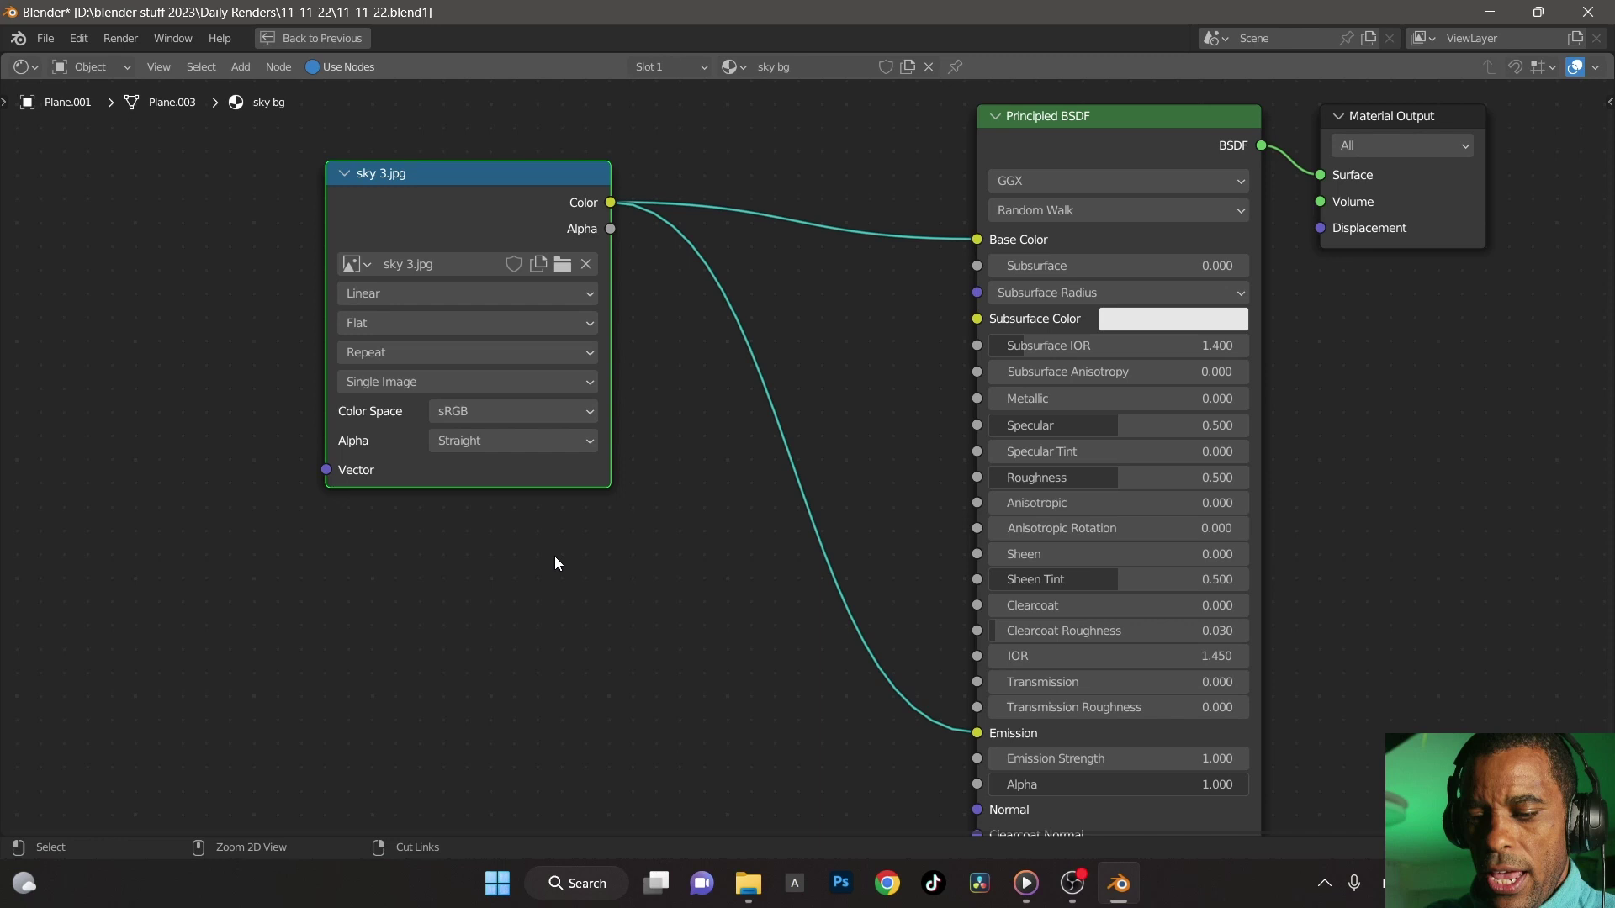
{"action": "key", "text": "ctrl+space"}
{"action": "mouse_move", "coordinate": [924, 313]}
{"action": "left_mouse_down"}
{"action": "mouse_move", "coordinate": [976, 325]}
{"action": "mouse_move", "coordinate": [907, 335]}
{"action": "left_mouse_up"}
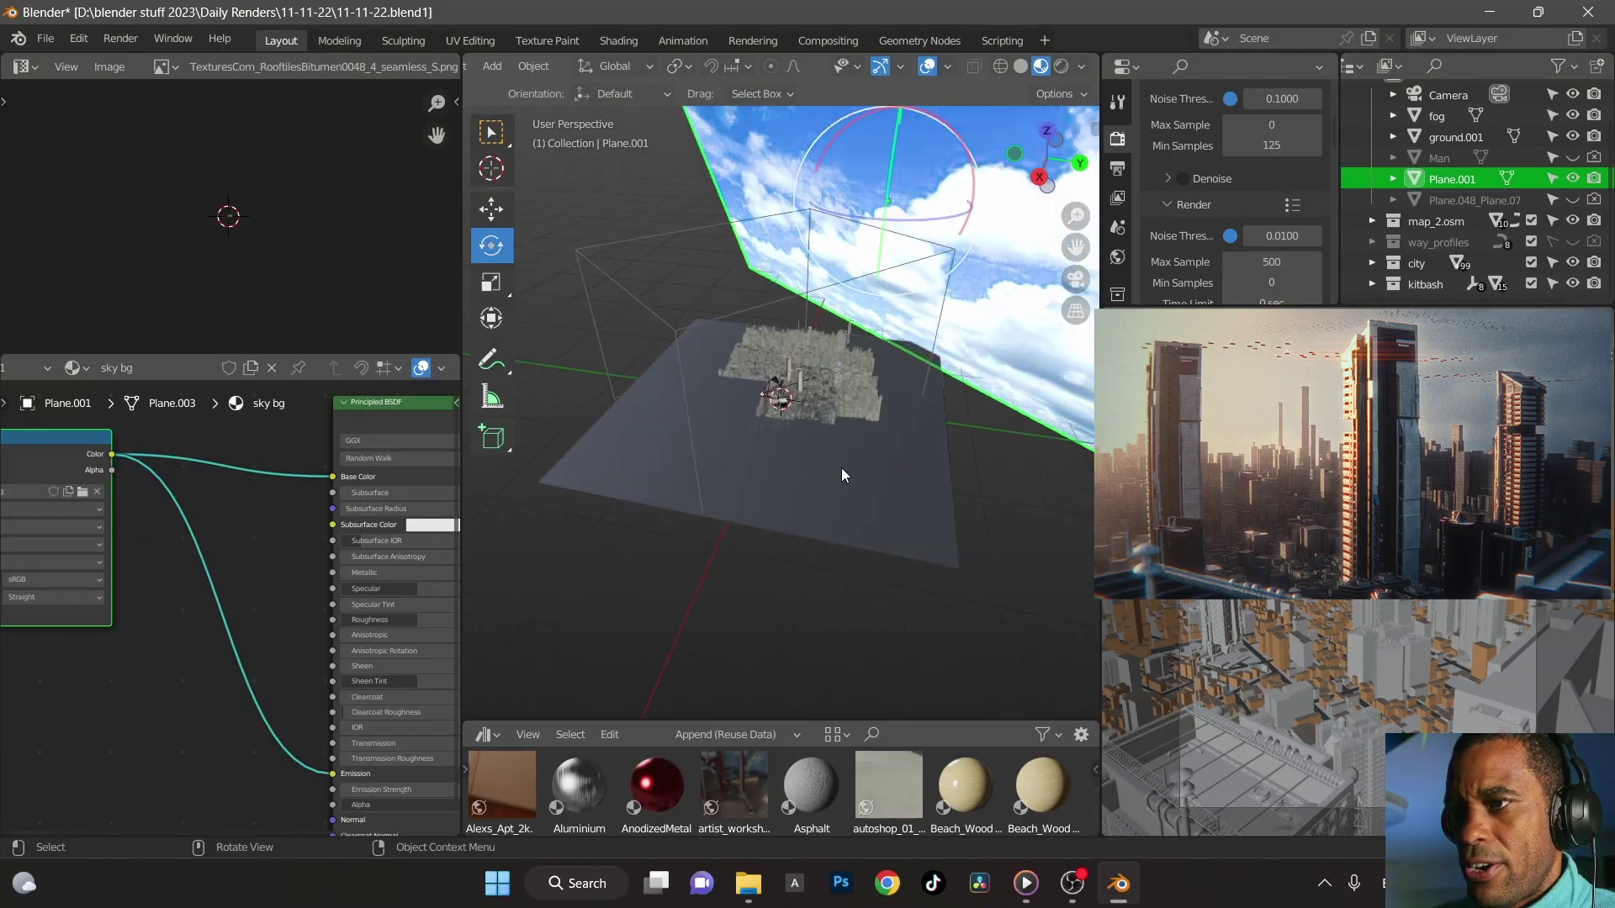
- Select the fog box and review its Principled Volume: density 0.002, anisotropy 0.902
{"action": "left_click", "coordinate": [667, 299]}
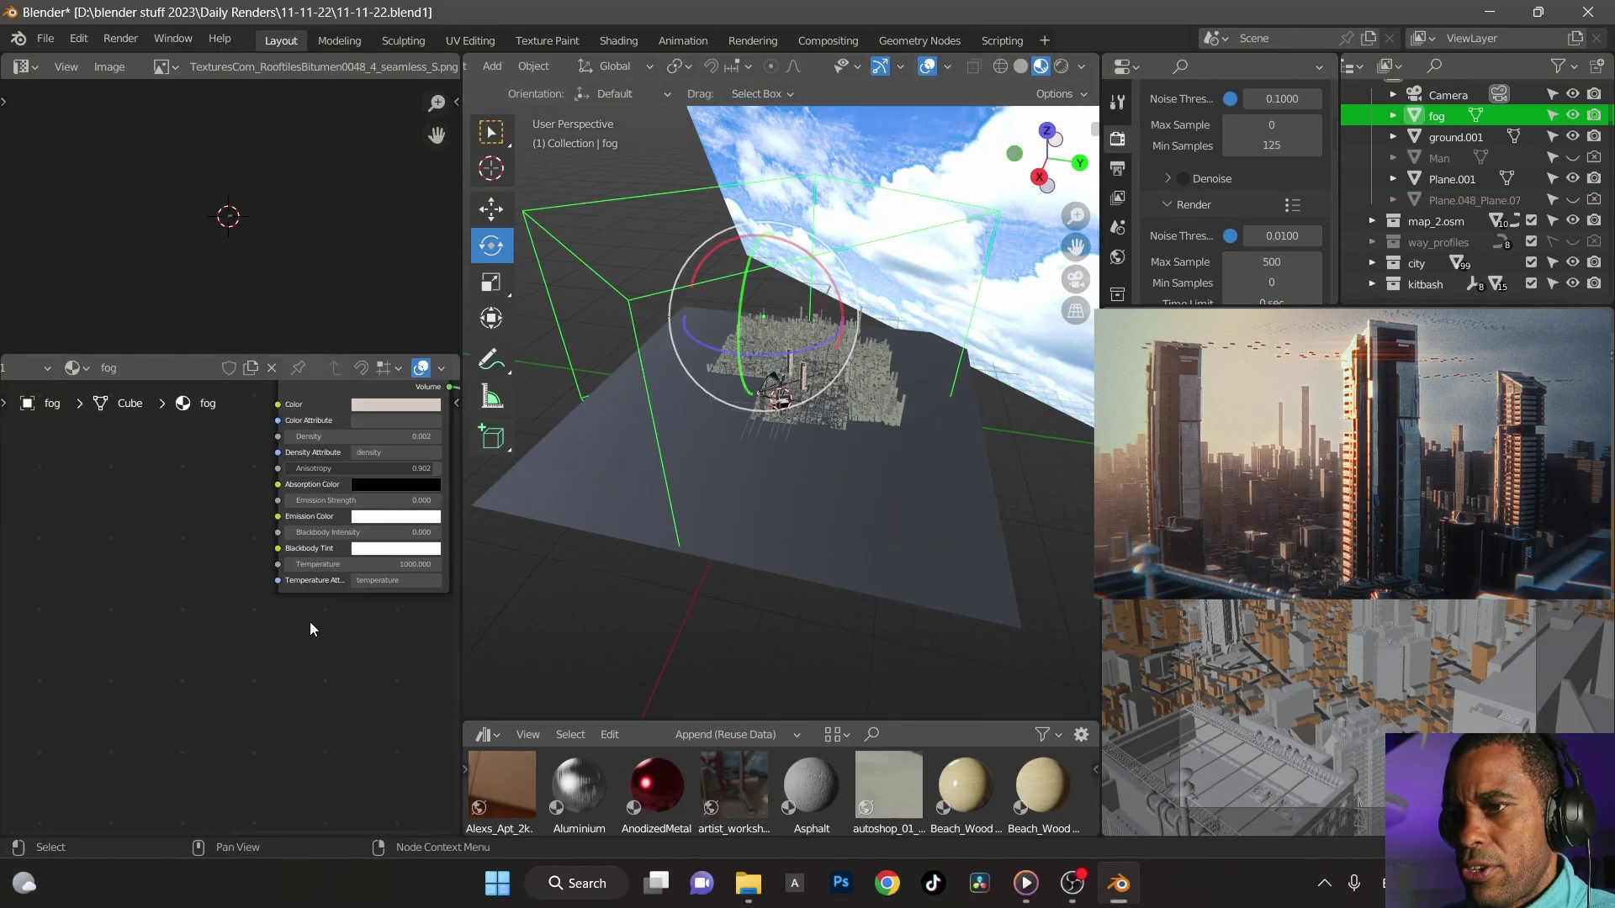
{"action": "middle_click_drag", "start_coordinate": [309, 620], "coordinate": [147, 690]}
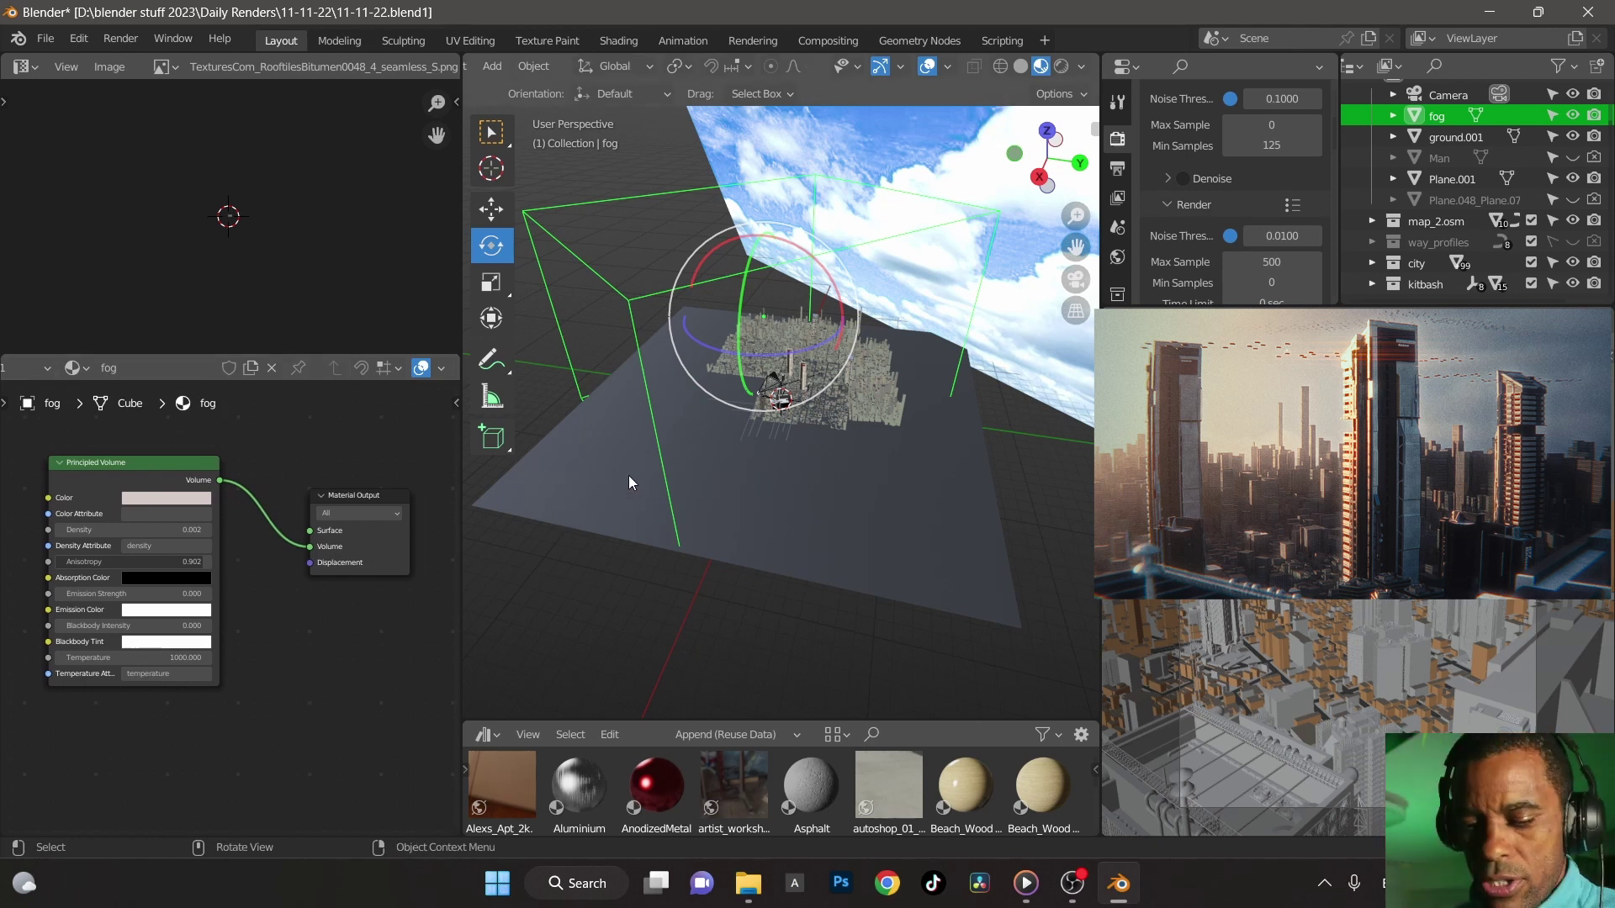
{"action": "key", "text": "ctrl"}
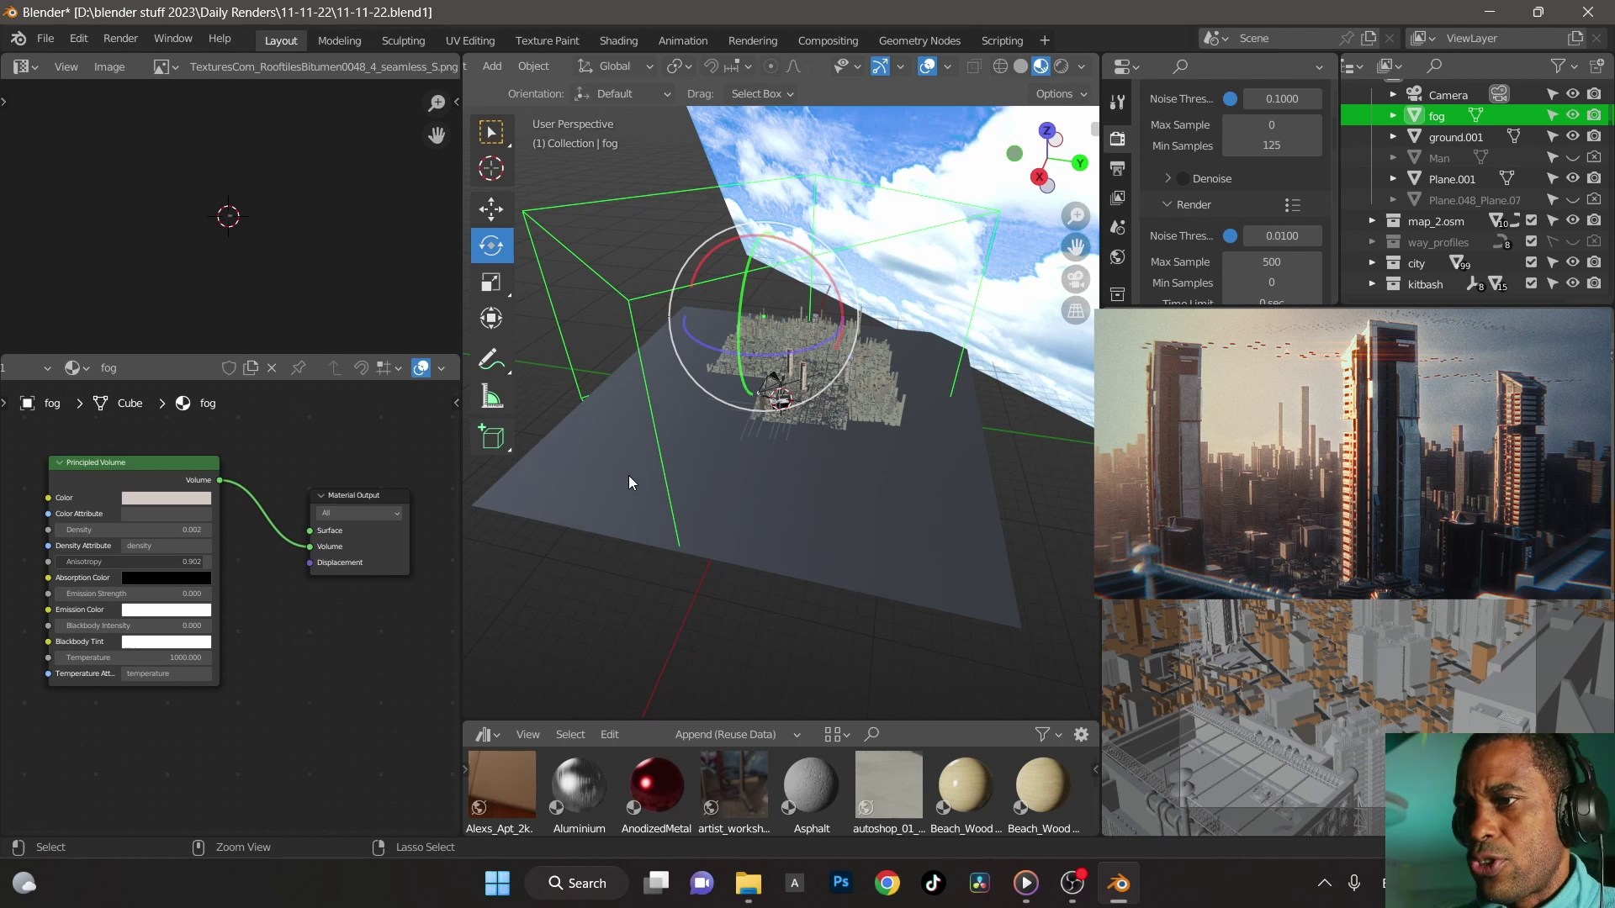
{"action": "key", "text": "ctrl+space"}
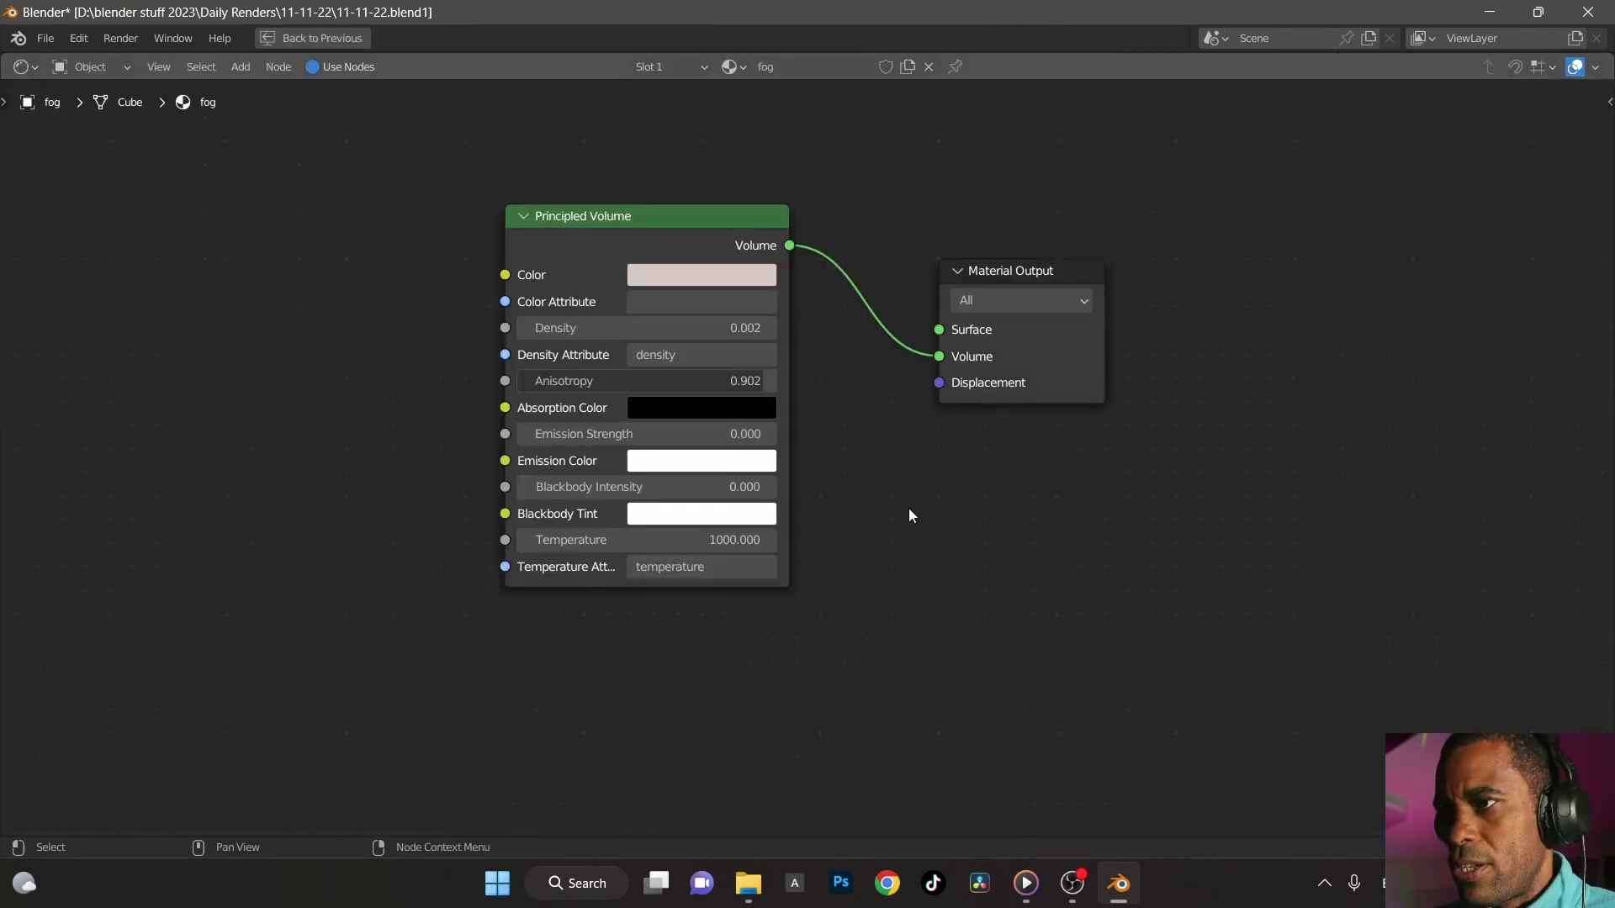
{"action": "scroll", "coordinate": [956, 535], "scroll_direction": "up", "scroll_amount": 2}
{"action": "middle_click_drag", "start_coordinate": [958, 535], "coordinate": [967, 580]}
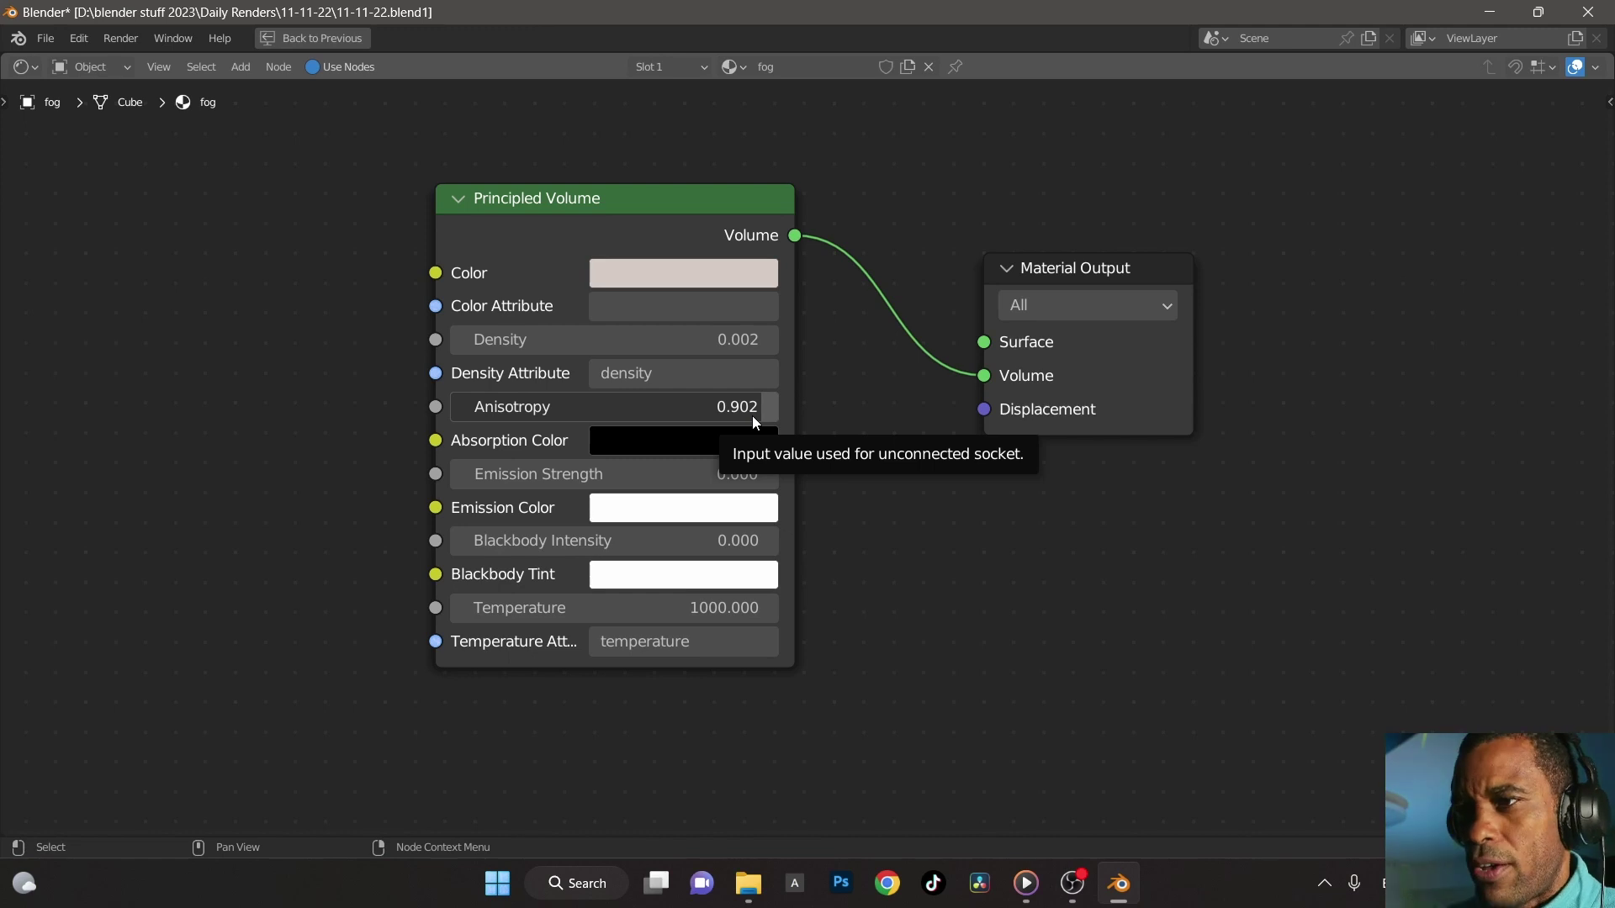
{"action": "key", "text": "ctrl+space"}
{"action": "scroll", "coordinate": [809, 456], "scroll_direction": "up", "scroll_amount": 8}
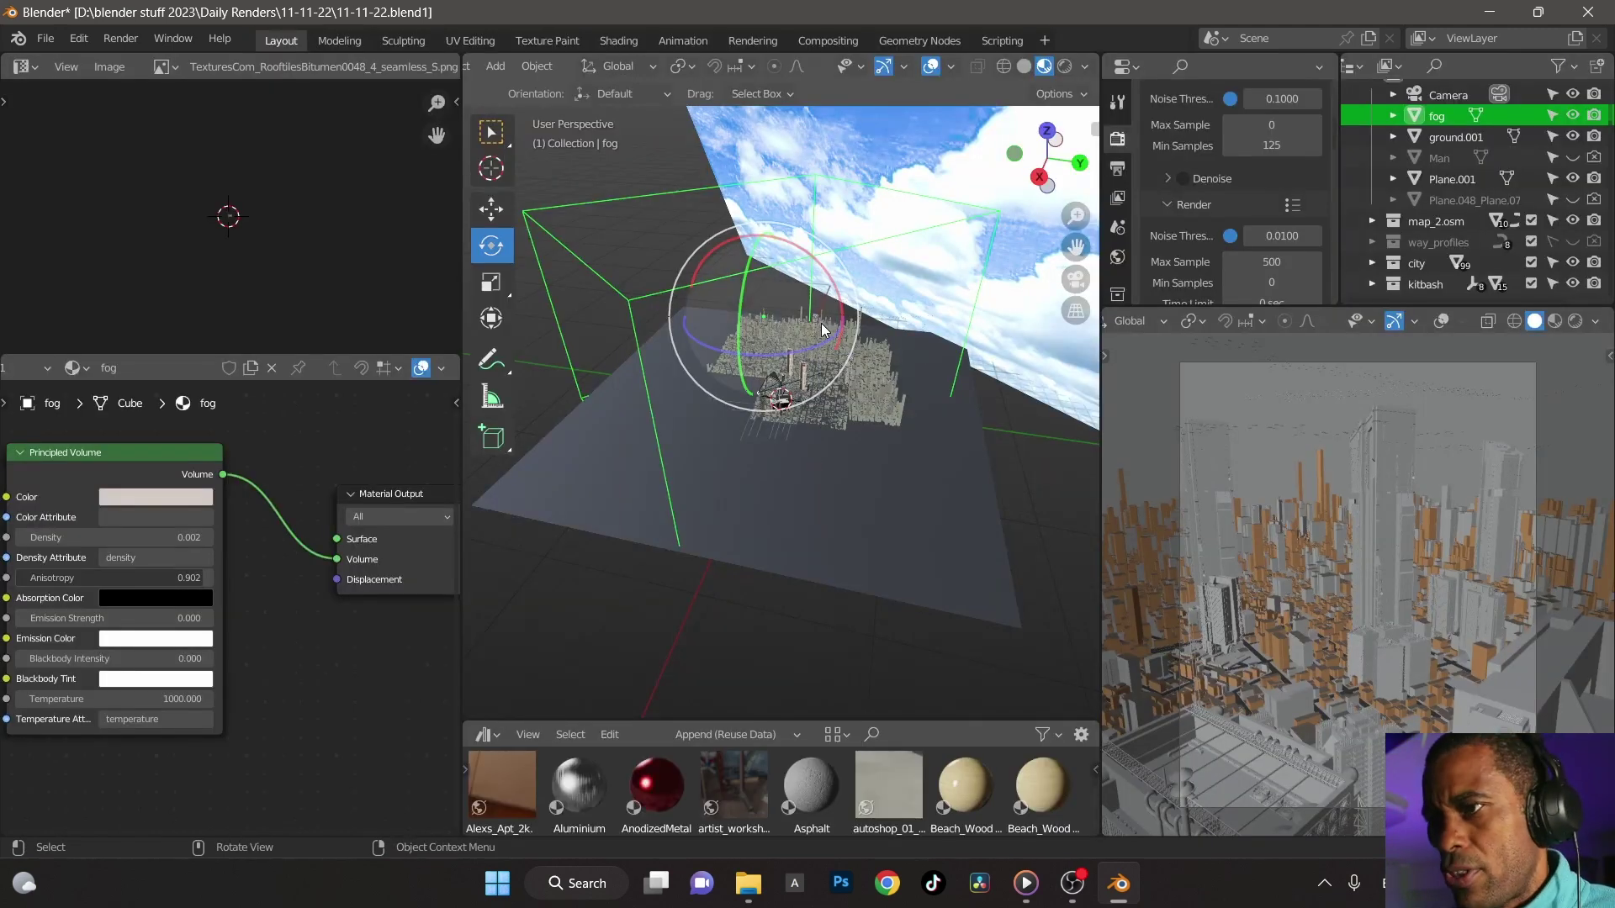
- Select map_2.osm_buildings.001 to show its wall3 material with Random Walk subsurface
{"action": "scroll", "coordinate": [859, 363], "scroll_direction": "up", "scroll_amount": 2}
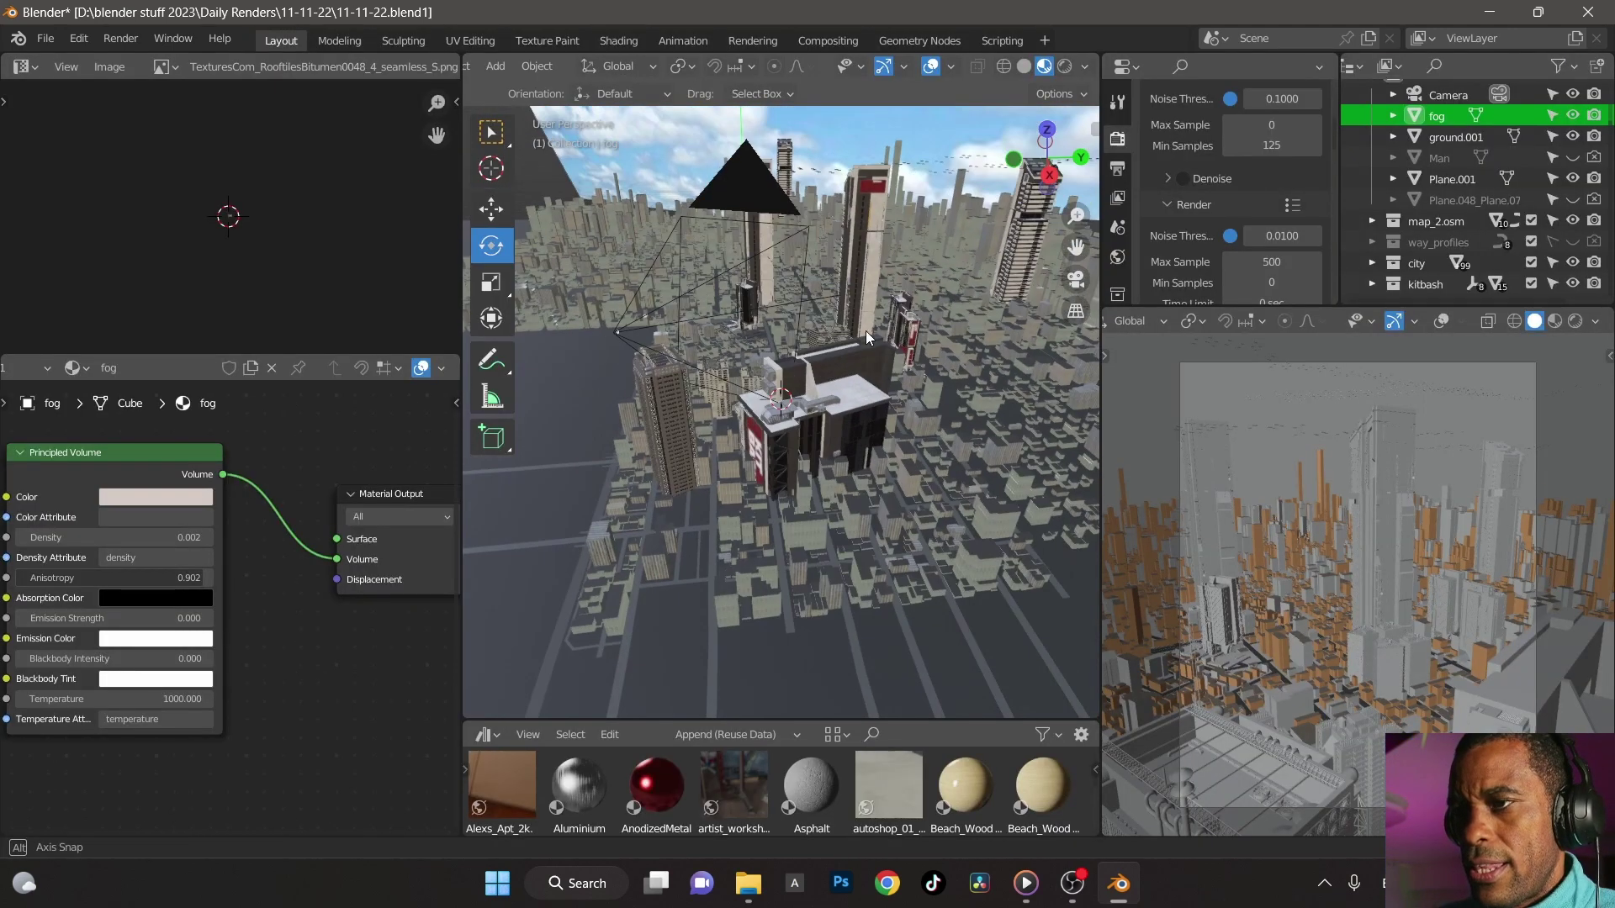
{"action": "scroll", "coordinate": [851, 260], "scroll_direction": "up", "scroll_amount": 2}
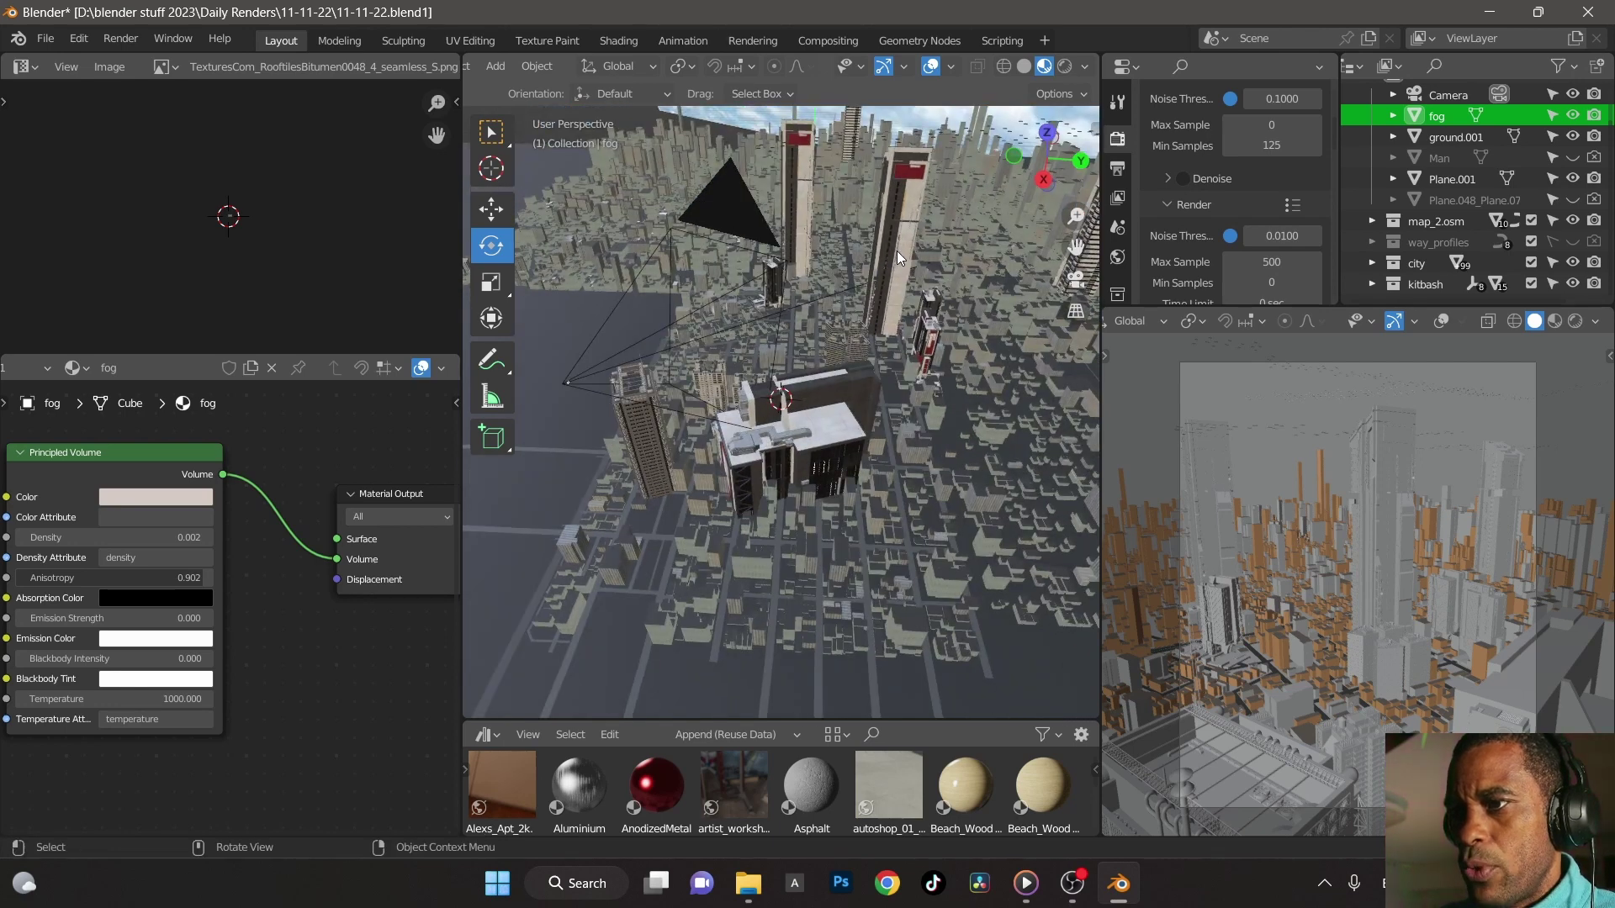
{"action": "scroll", "coordinate": [897, 251], "scroll_direction": "up", "scroll_amount": 3}
{"action": "left_click", "coordinate": [837, 337]}
{"action": "middle_click_drag", "start_coordinate": [906, 344], "coordinate": [793, 374]}
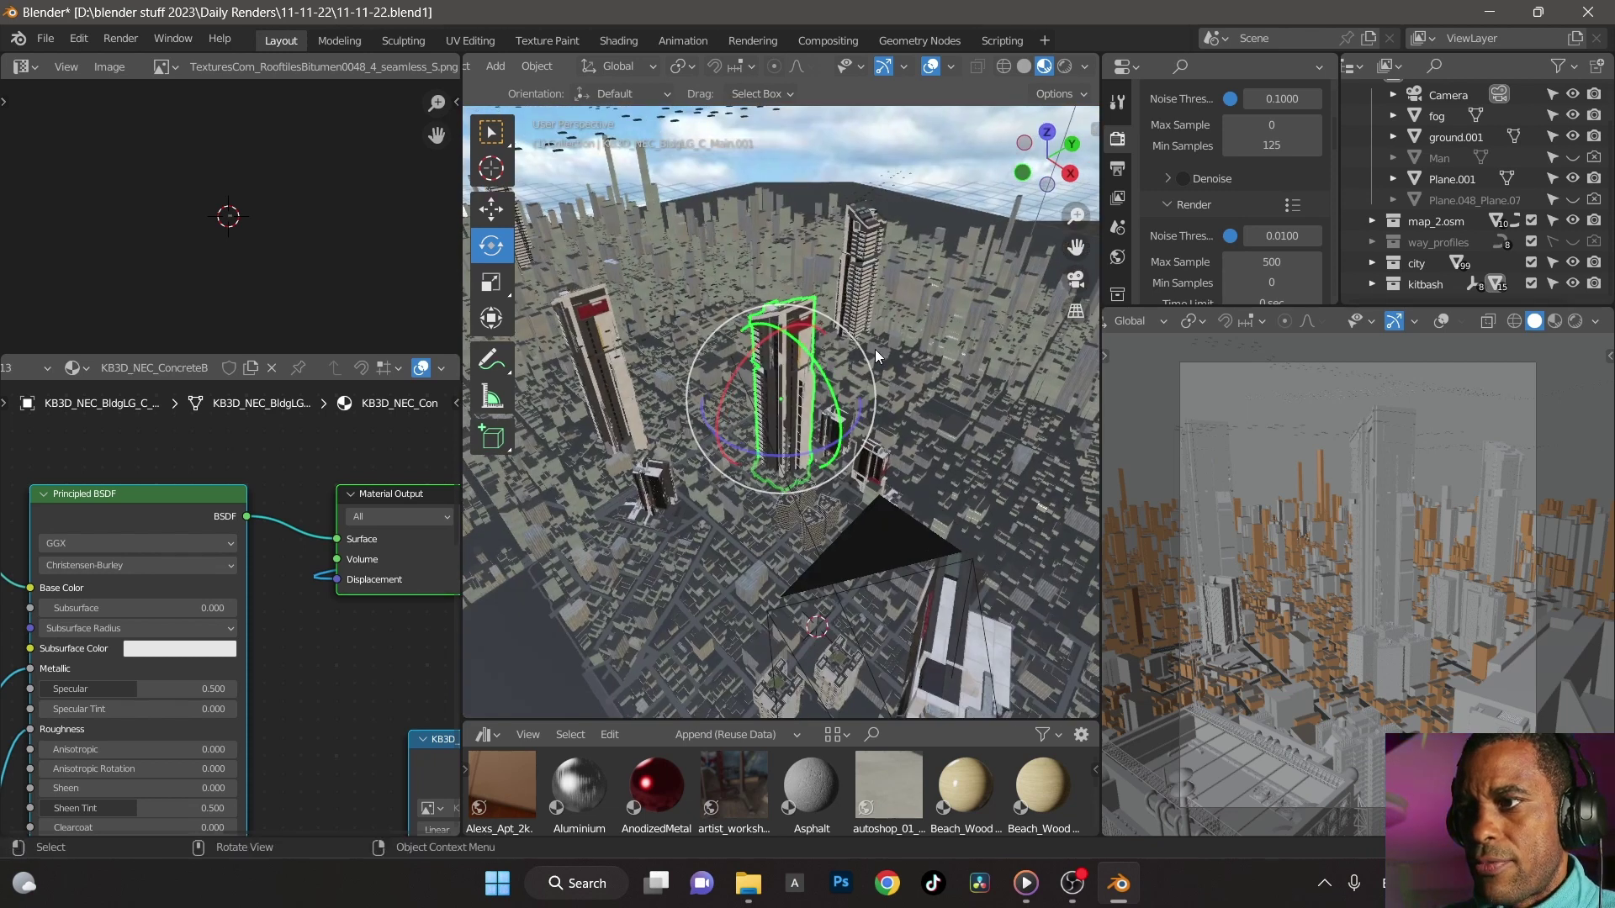
{"action": "scroll", "coordinate": [885, 348], "scroll_direction": "up", "scroll_amount": 3}
{"action": "left_click", "coordinate": [958, 384]}
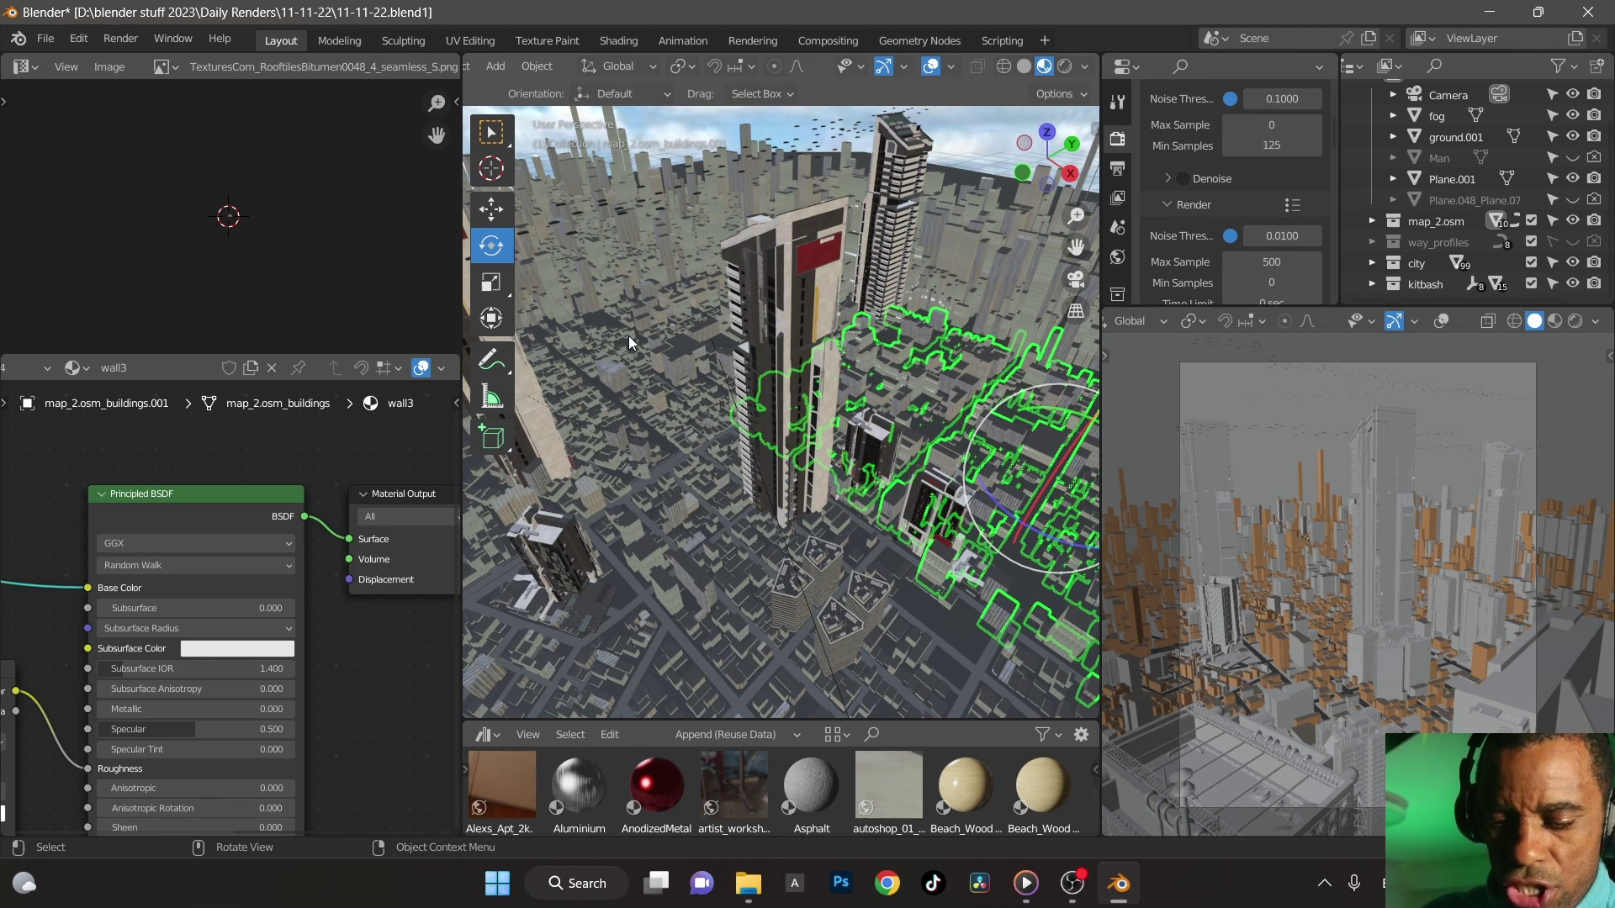
- Isolate the OSM buildings with Shift+H, frame them, and orbit around to inspect the blocks
{"action": "key", "text": "shift+h"}
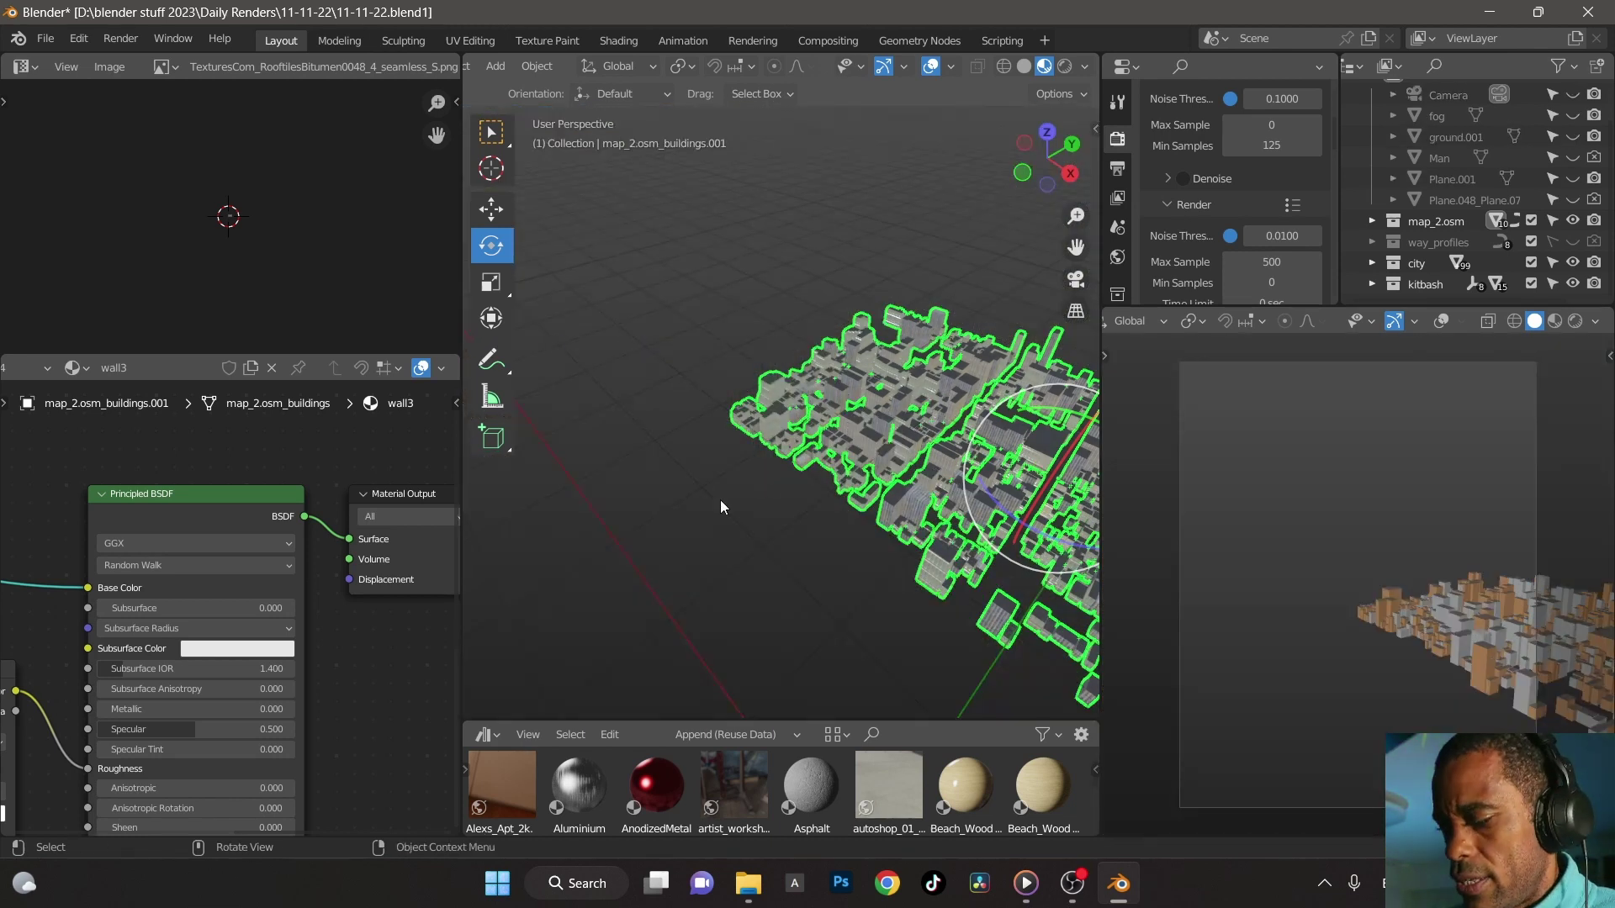
{"action": "key", "text": "KP_Decimal"}
{"action": "mouse_move", "coordinate": [727, 493]}
{"action": "middle_mouse_down"}
{"action": "mouse_move", "coordinate": [834, 430]}
{"action": "mouse_move", "coordinate": [842, 402]}
{"action": "mouse_move", "coordinate": [796, 405]}
{"action": "mouse_move", "coordinate": [809, 465]}
{"action": "mouse_move", "coordinate": [776, 474]}
{"action": "mouse_move", "coordinate": [855, 478]}
{"action": "mouse_move", "coordinate": [745, 497]}
{"action": "middle_mouse_up"}
{"action": "scroll", "coordinate": [837, 426], "scroll_direction": "up", "scroll_amount": 6}
{"action": "middle_click_drag", "start_coordinate": [885, 496], "coordinate": [852, 436]}
{"action": "scroll", "coordinate": [847, 462], "scroll_direction": "up", "scroll_amount": 5}
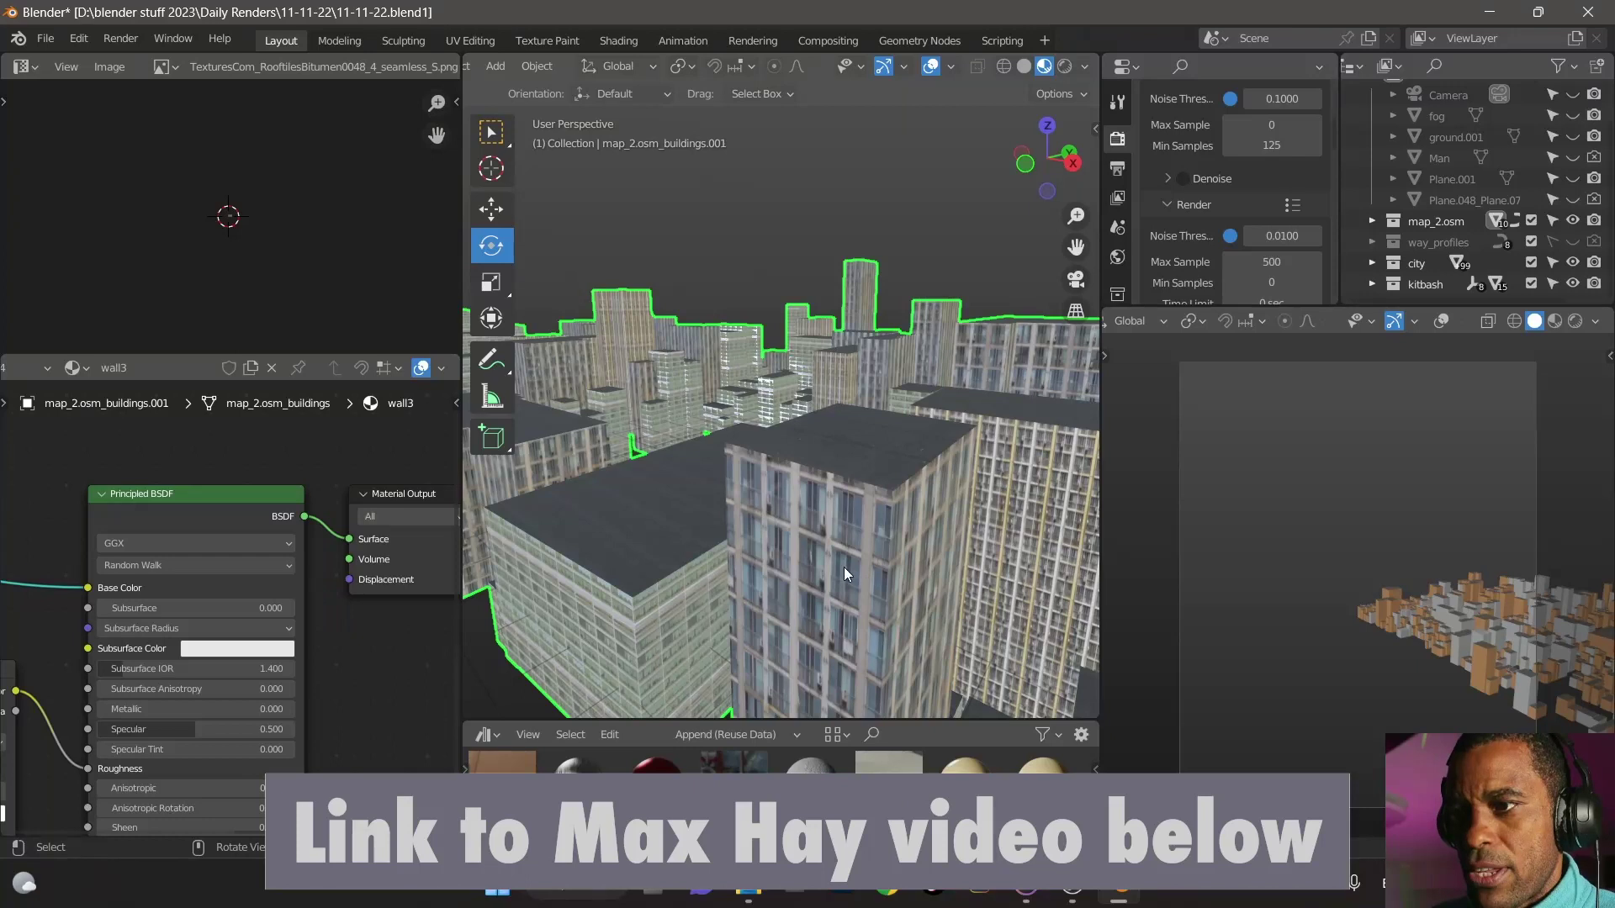
{"action": "middle_click_drag", "start_coordinate": [845, 566], "coordinate": [929, 480]}
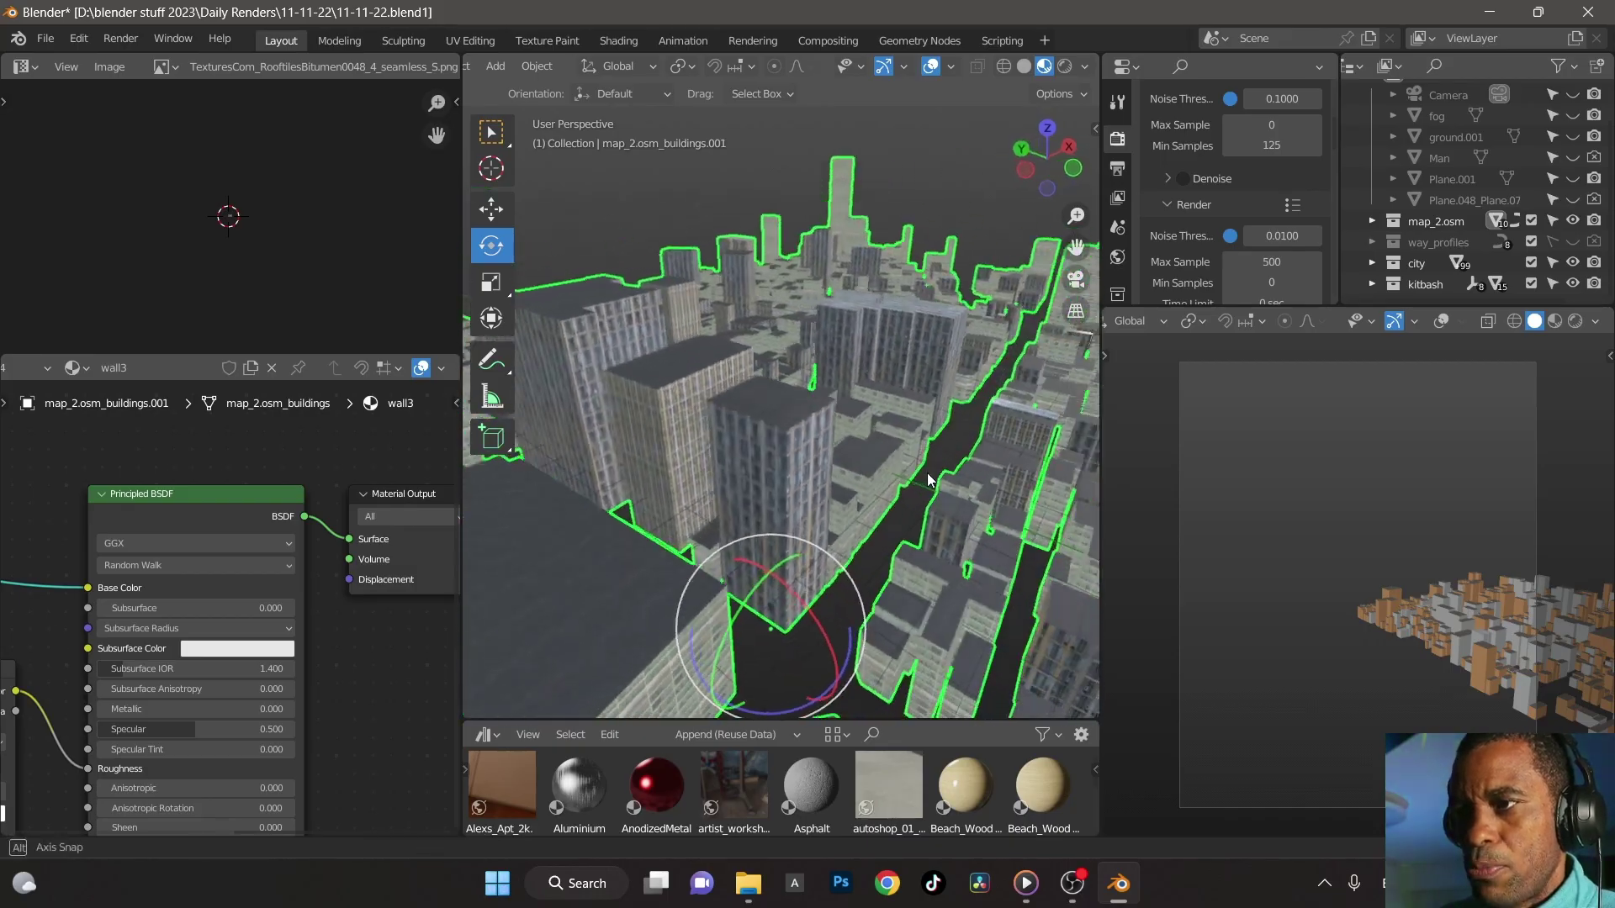
{"action": "middle_click_drag", "start_coordinate": [929, 480], "coordinate": [829, 494]}
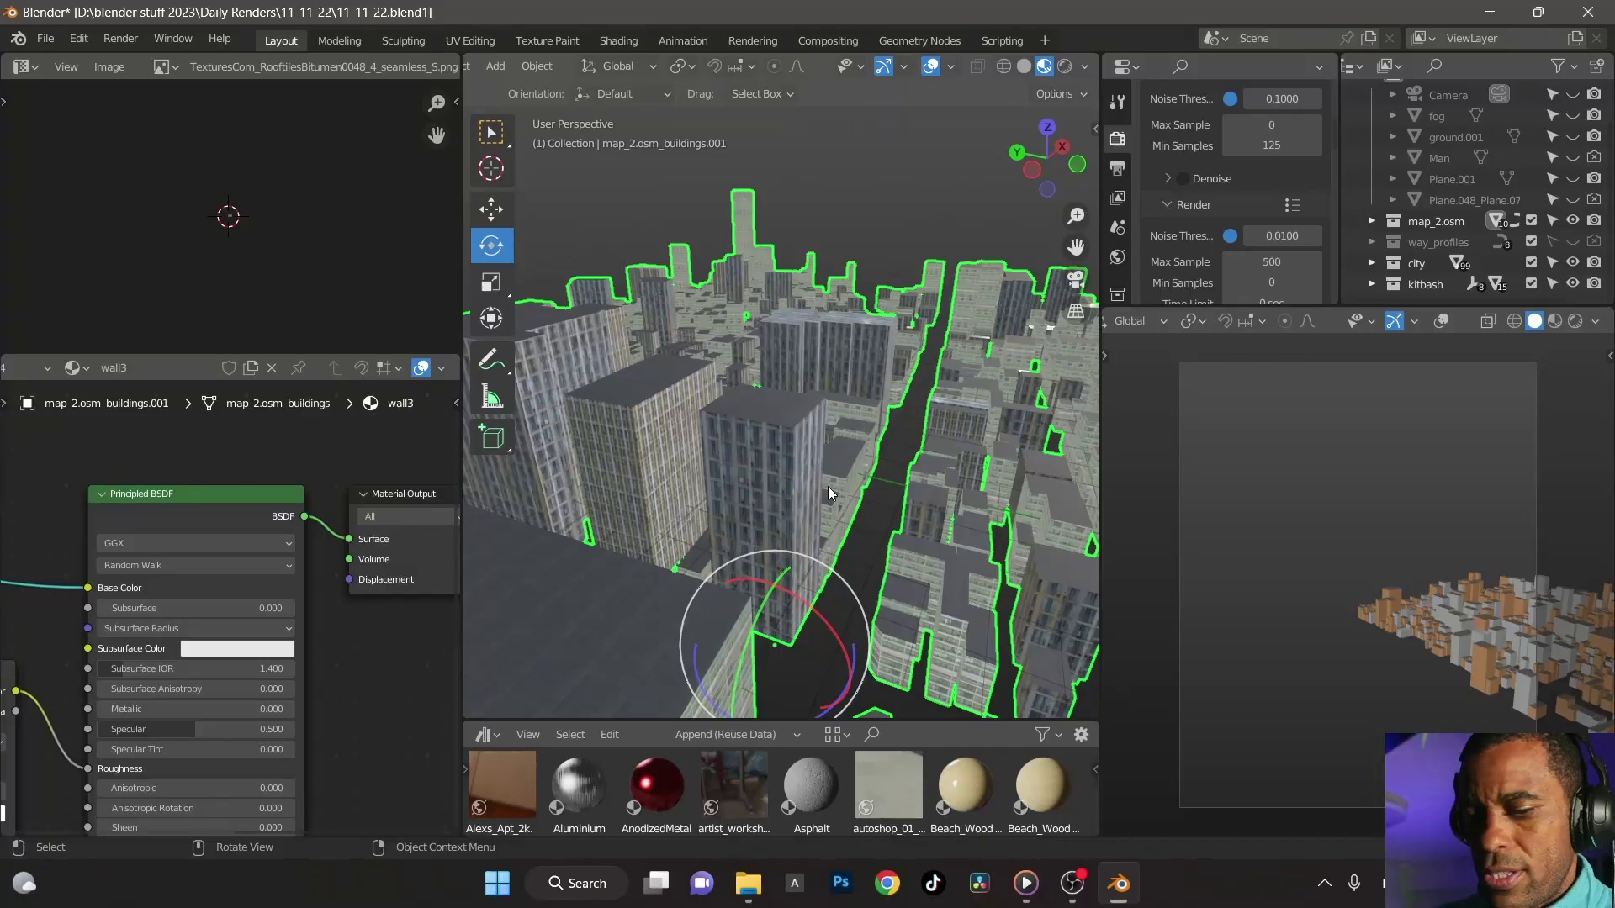
{"action": "middle_click_drag", "start_coordinate": [827, 487], "coordinate": [889, 501]}
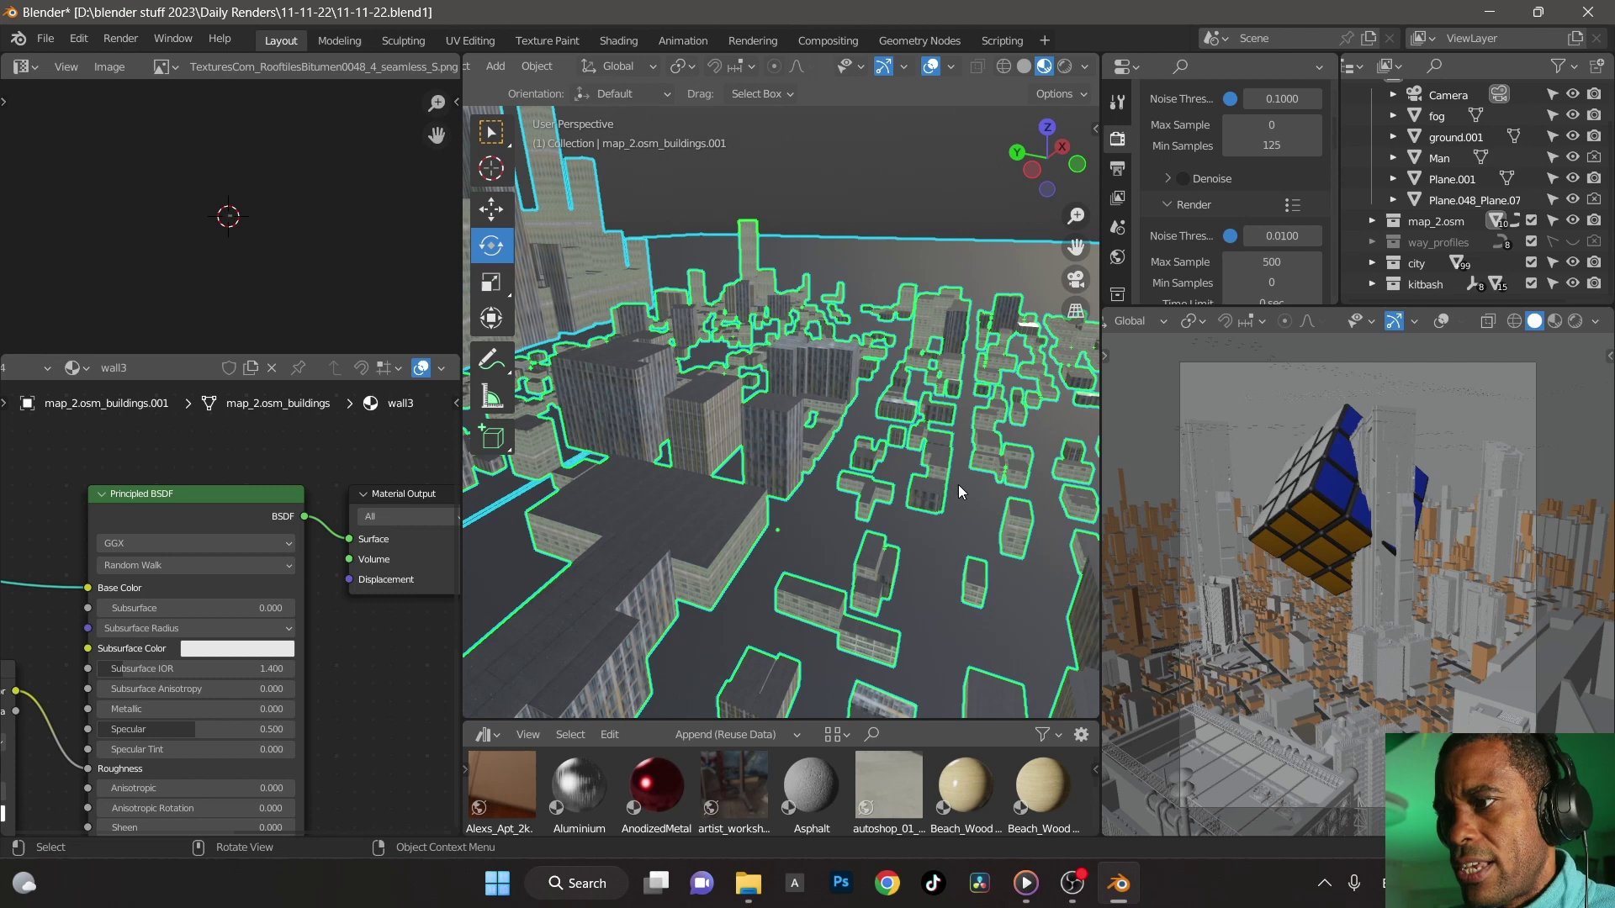
- Hide the Rubik's-cube object Plane.048_Plane.074 using its Outliner eye icon
{"action": "middle_click_drag", "start_coordinate": [958, 486], "coordinate": [774, 496]}
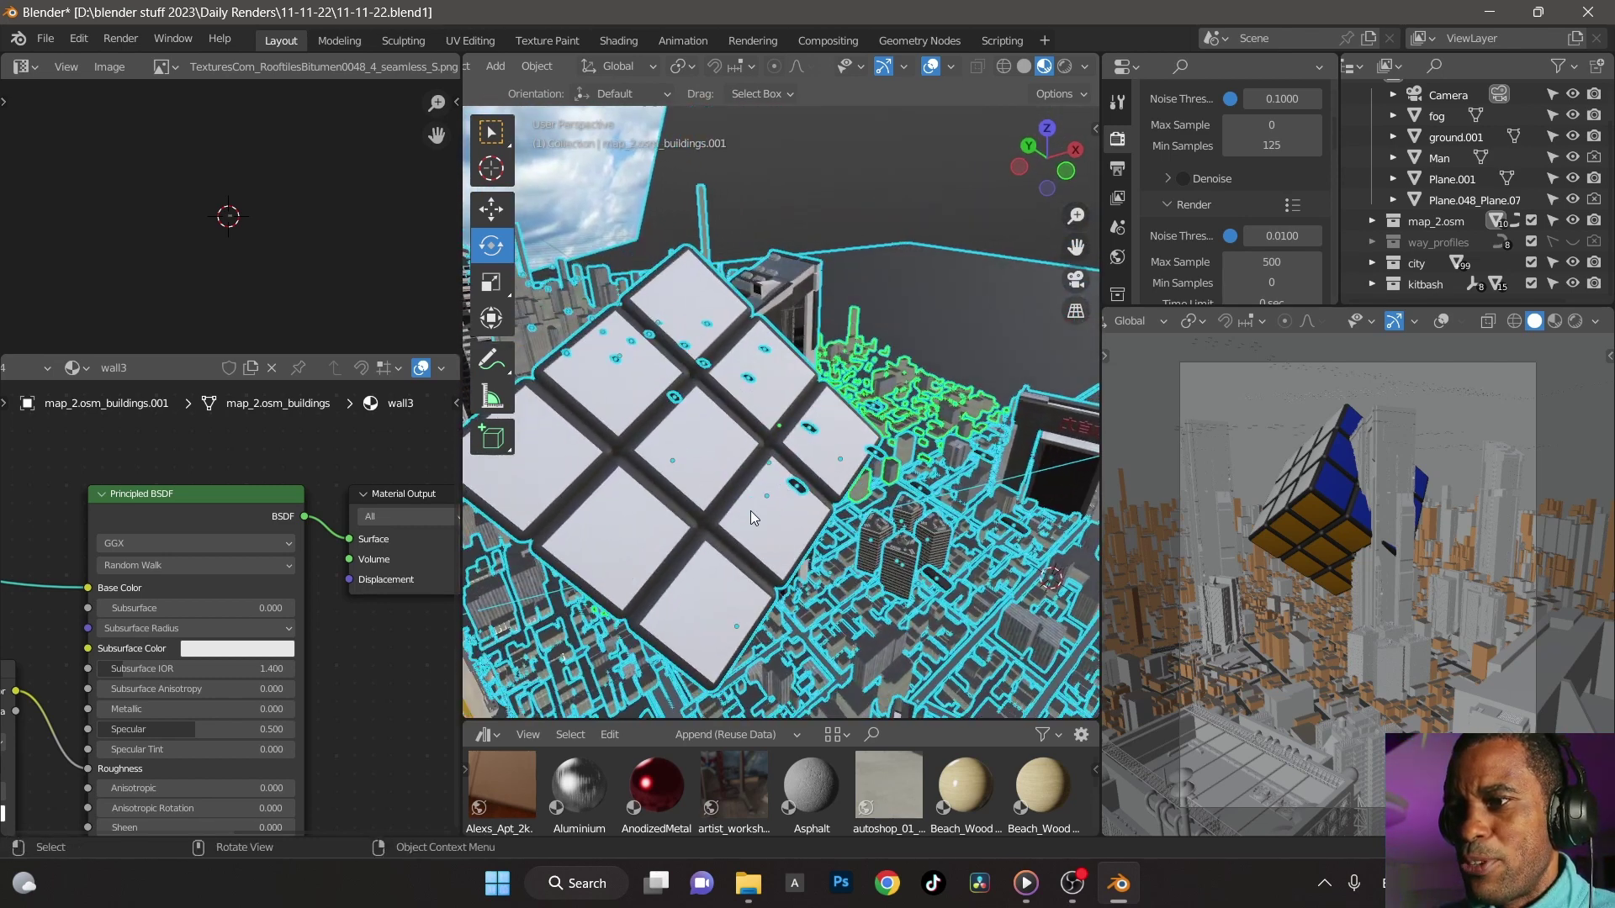
{"action": "left_click", "coordinate": [751, 511]}
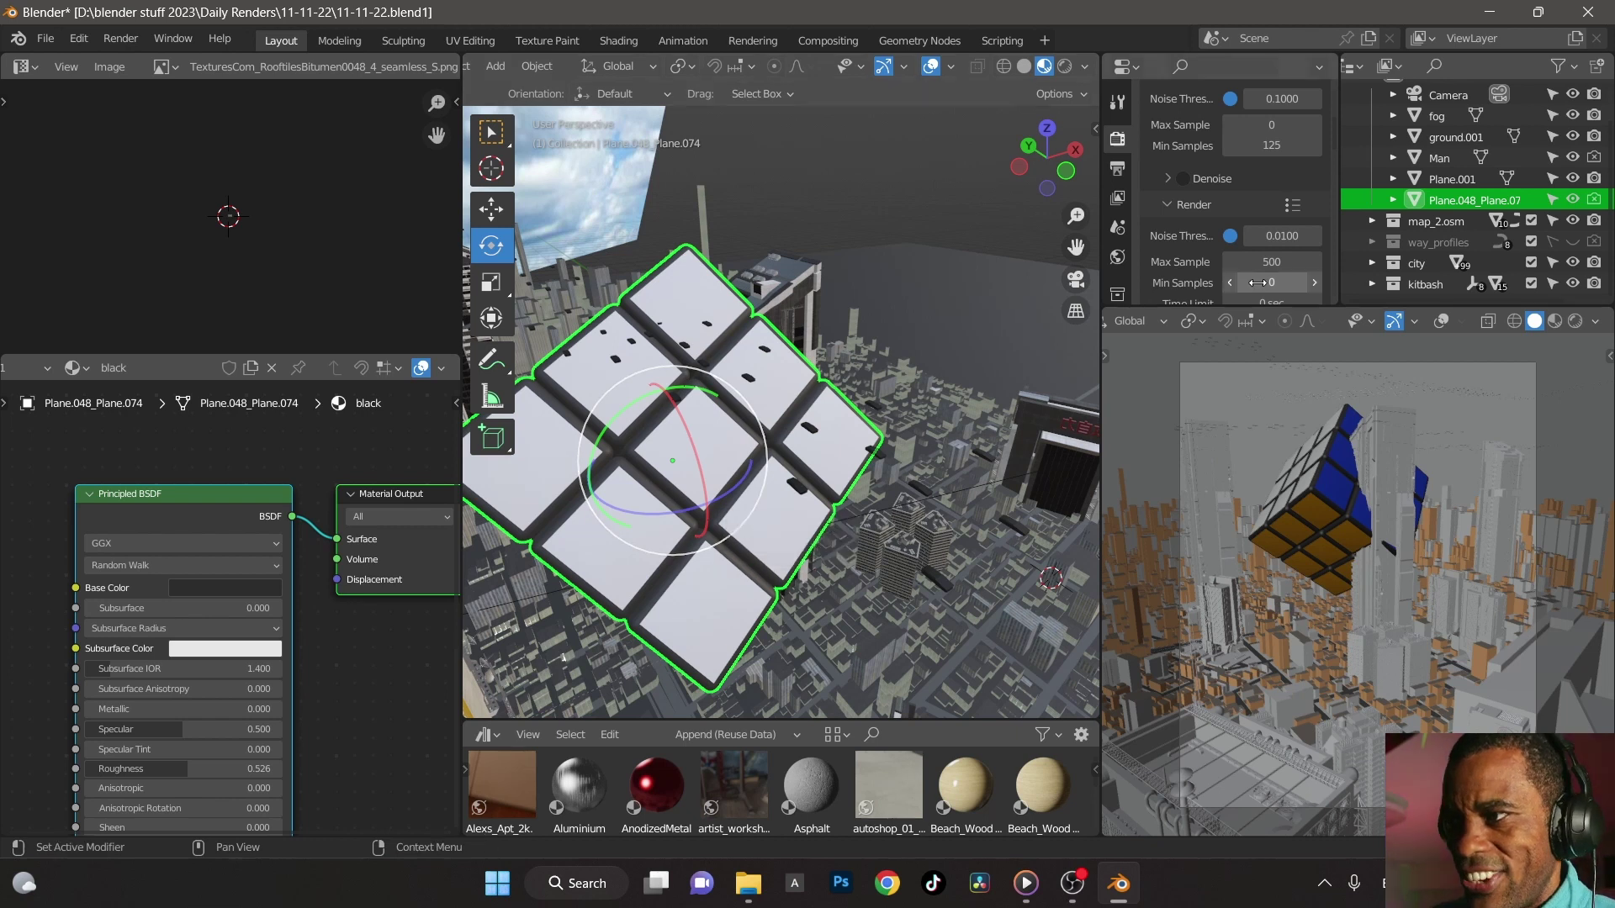
{"action": "left_click", "coordinate": [1569, 201]}
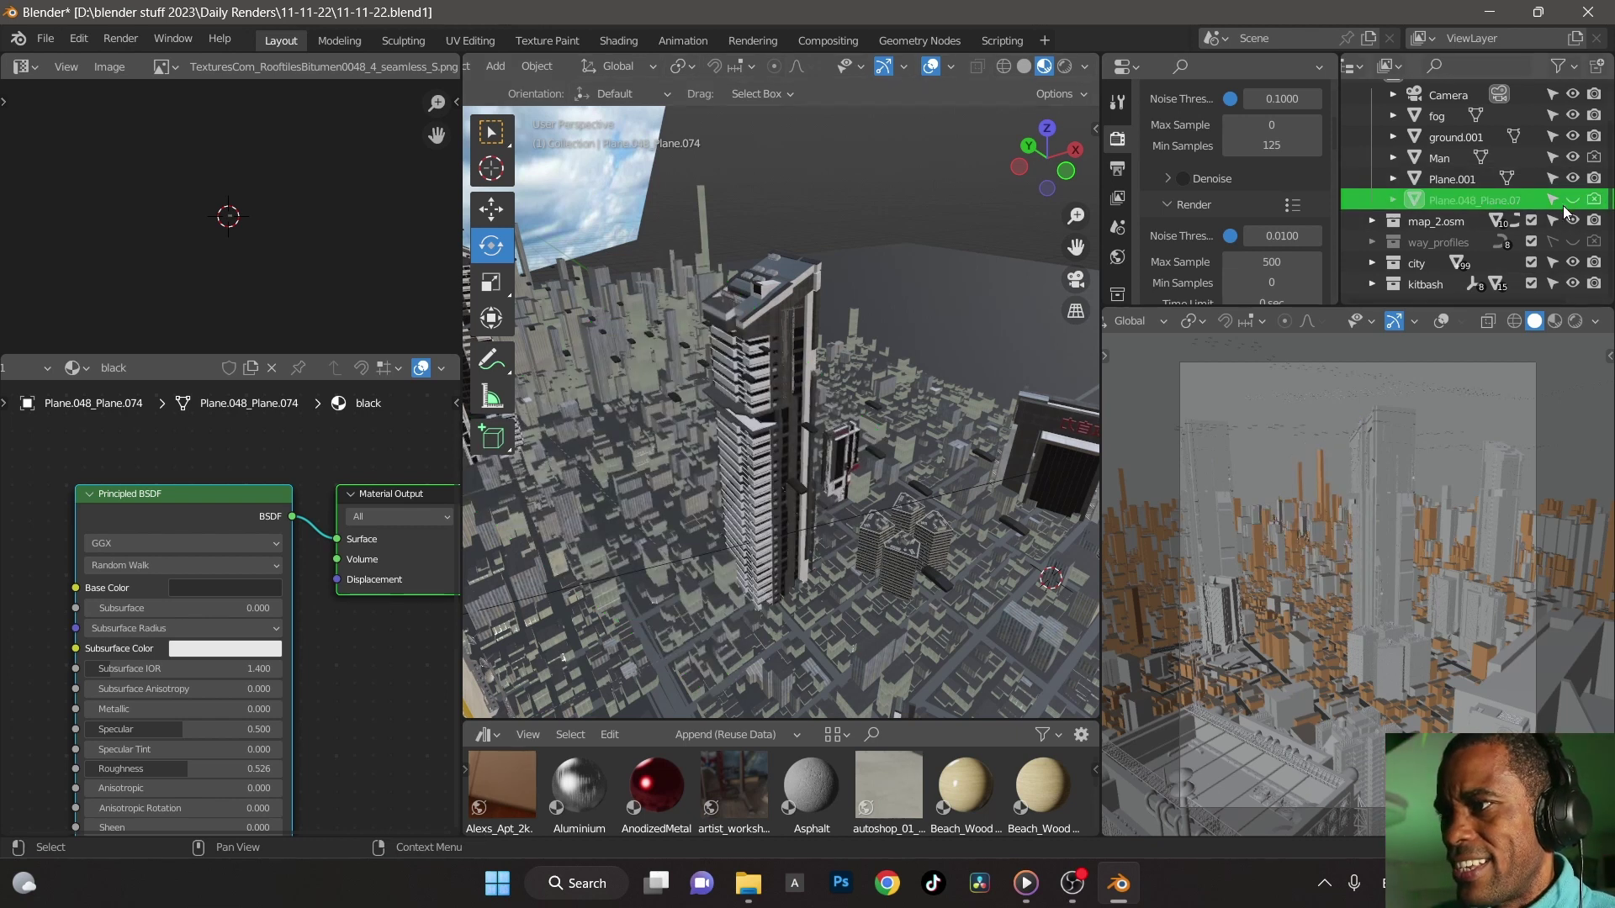